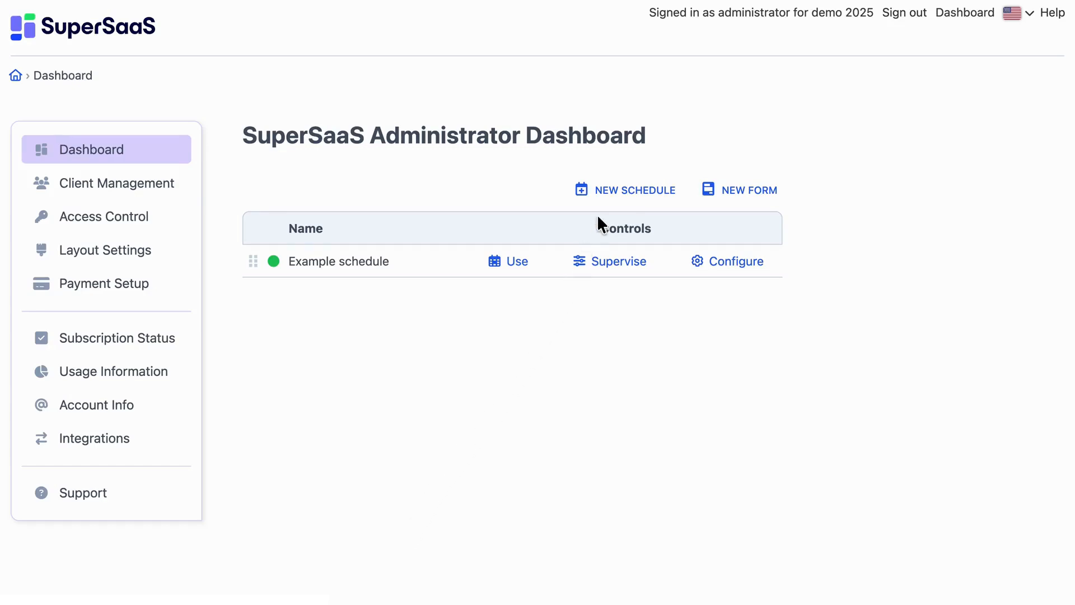
- Start a new capacity schedule, keeping the "Log in to make changes" access option
left_click(664, 194)
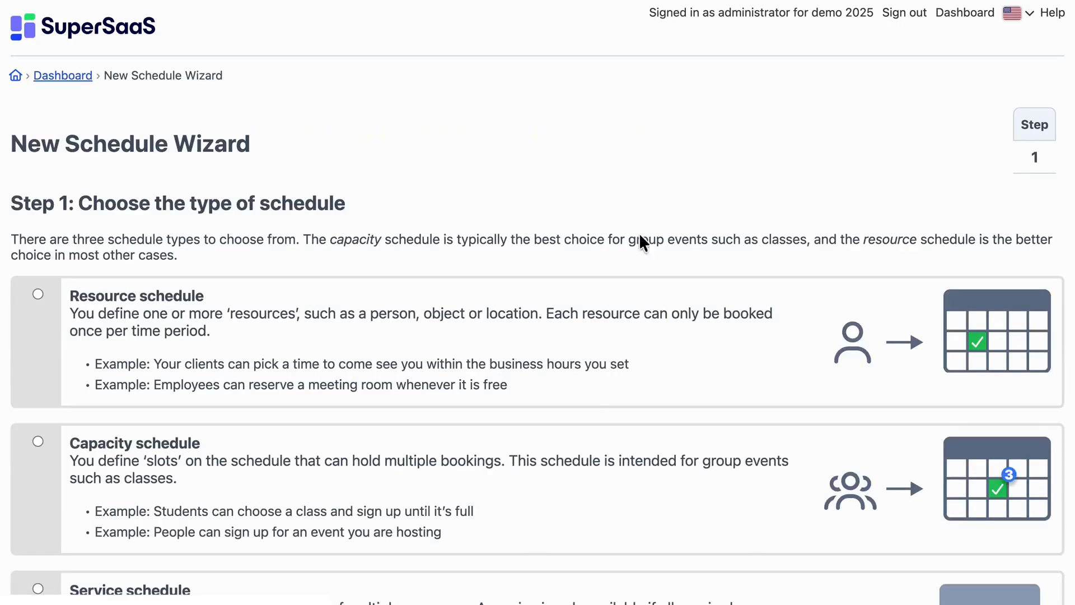
scroll(581, 445, "down", 5)
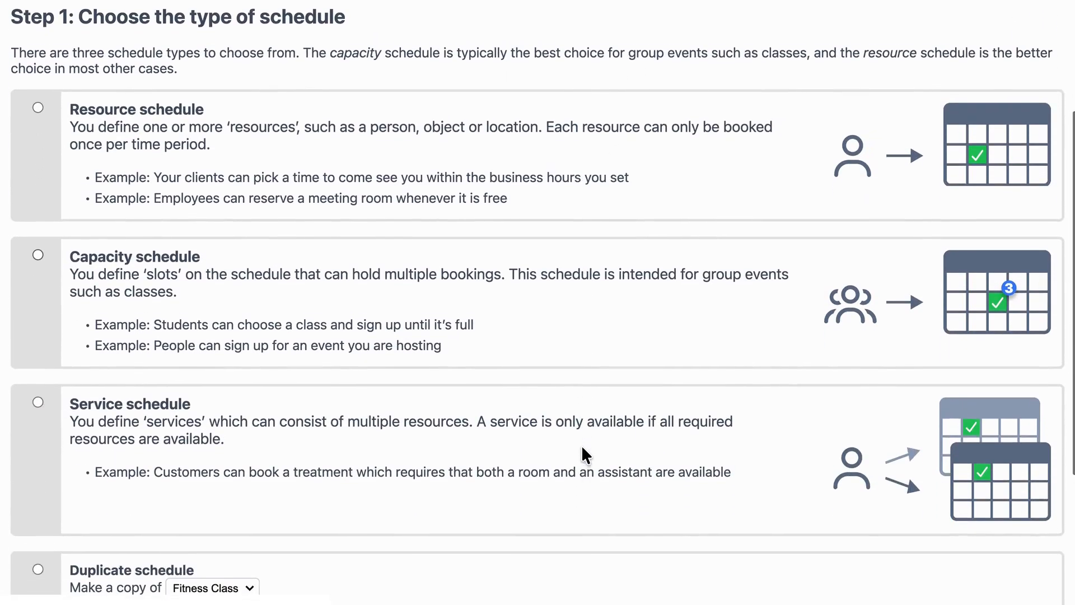
left_click(37, 261)
scroll(532, 521, "down", 3)
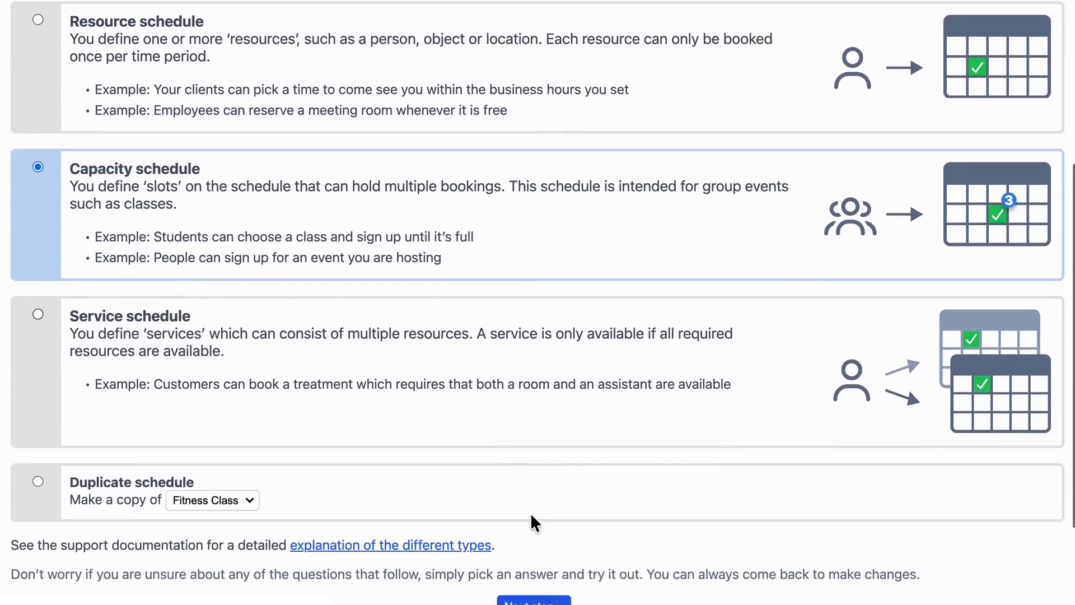
left_click(560, 504)
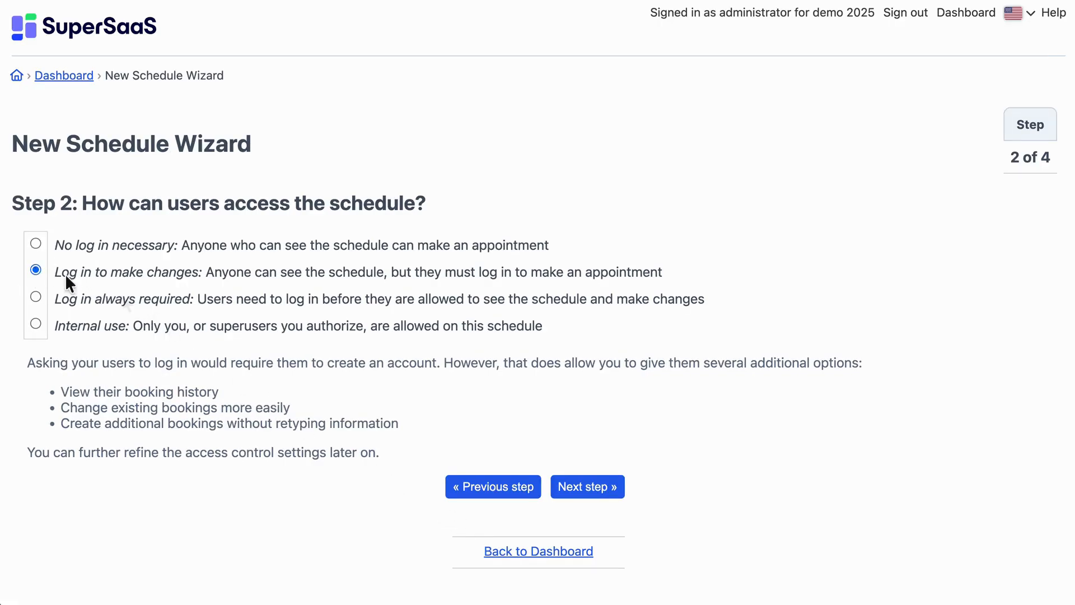
left_click(570, 491)
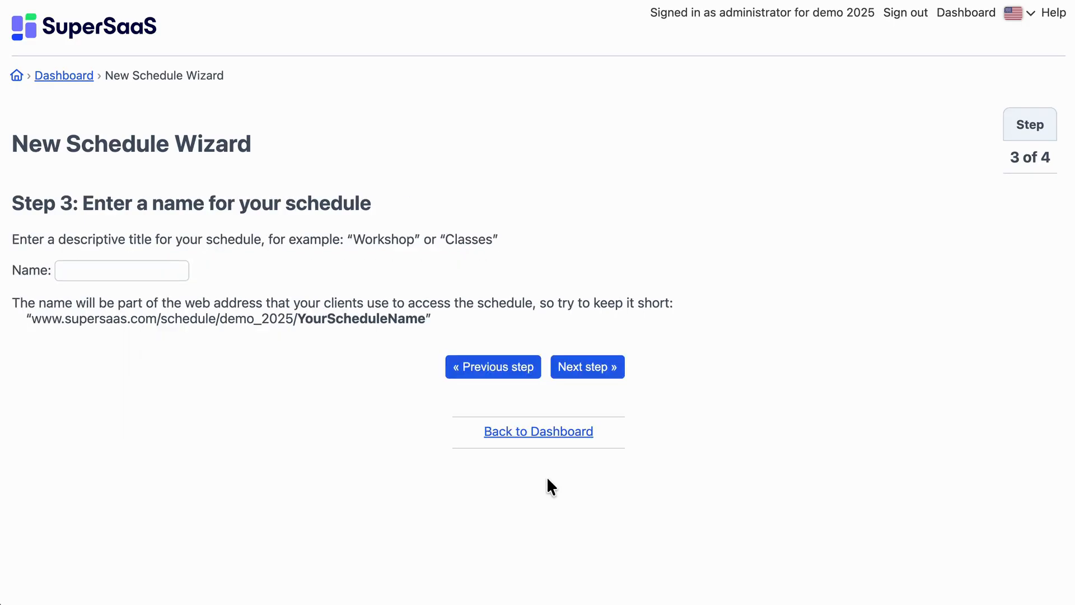
- Name the new schedule "Fitness Class" and continue to the booking settings
left_click(84, 271)
type("Fi")
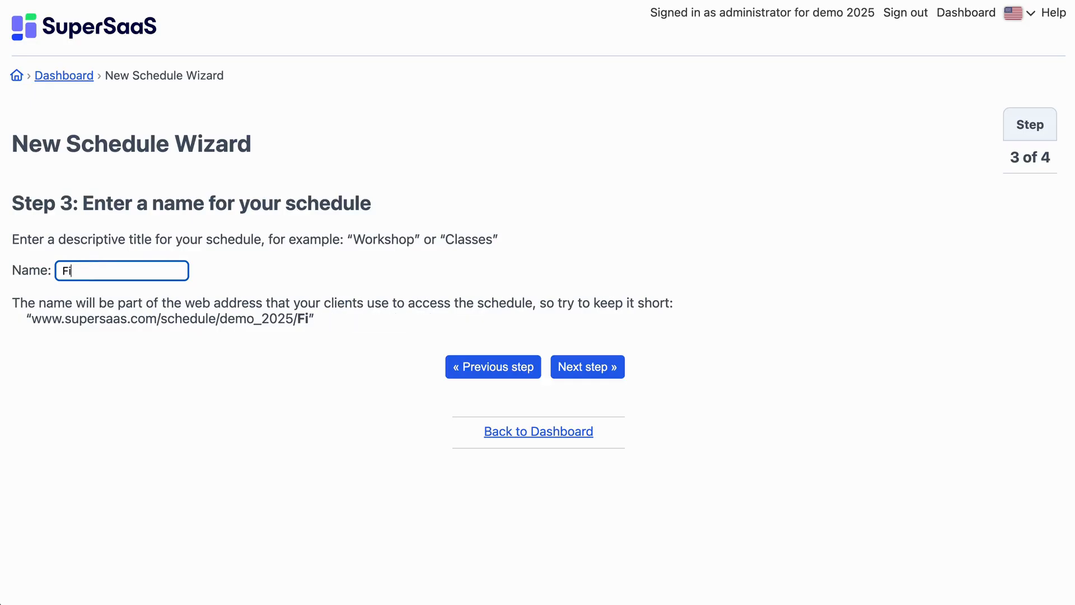
type("tness Class")
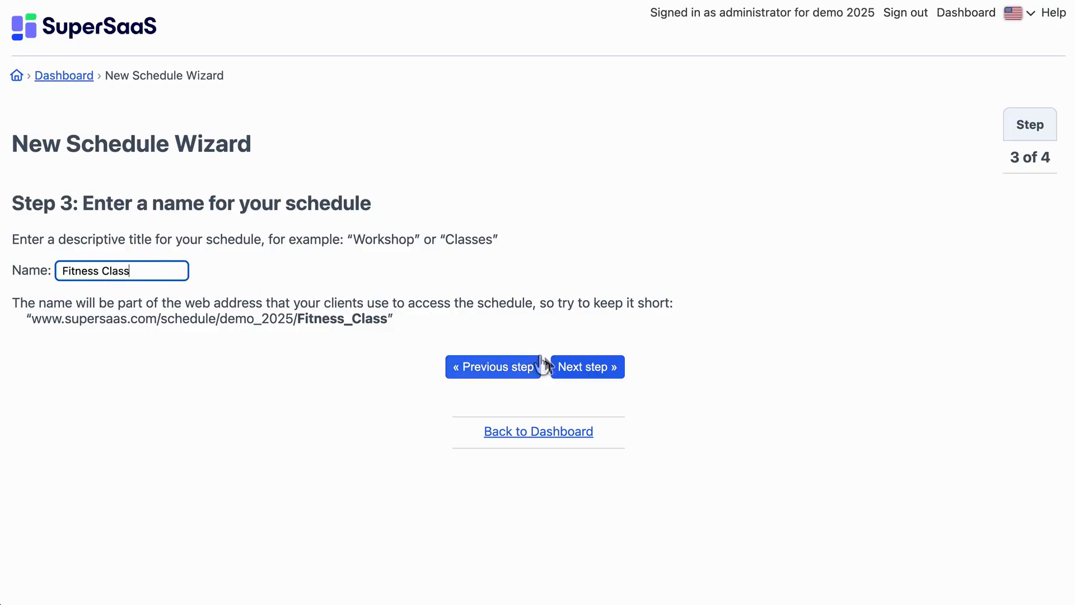
left_click(577, 383)
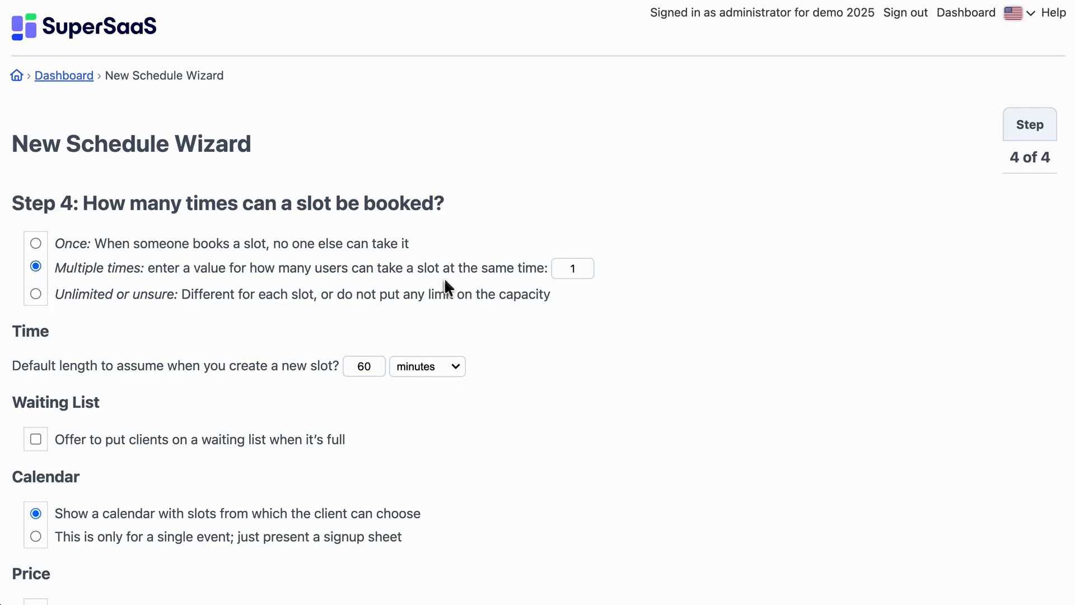
- Allow 3 users per slot, offer a waiting list when it's full, and finish the schedule setup
double_click(571, 268)
type("3")
left_click(34, 438)
scroll(458, 534, "down", 3)
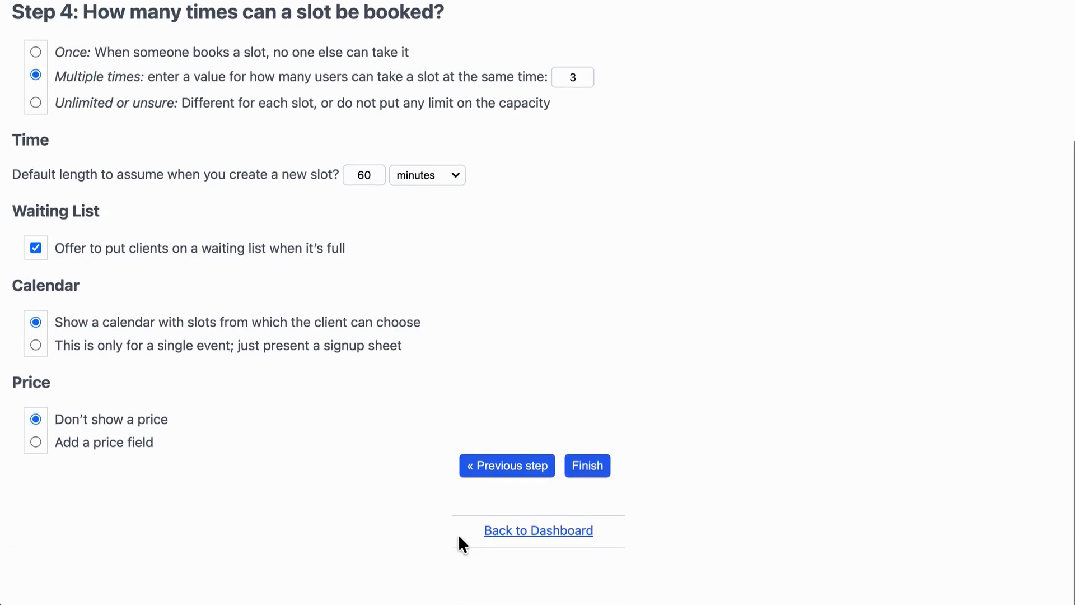
left_click(596, 486)
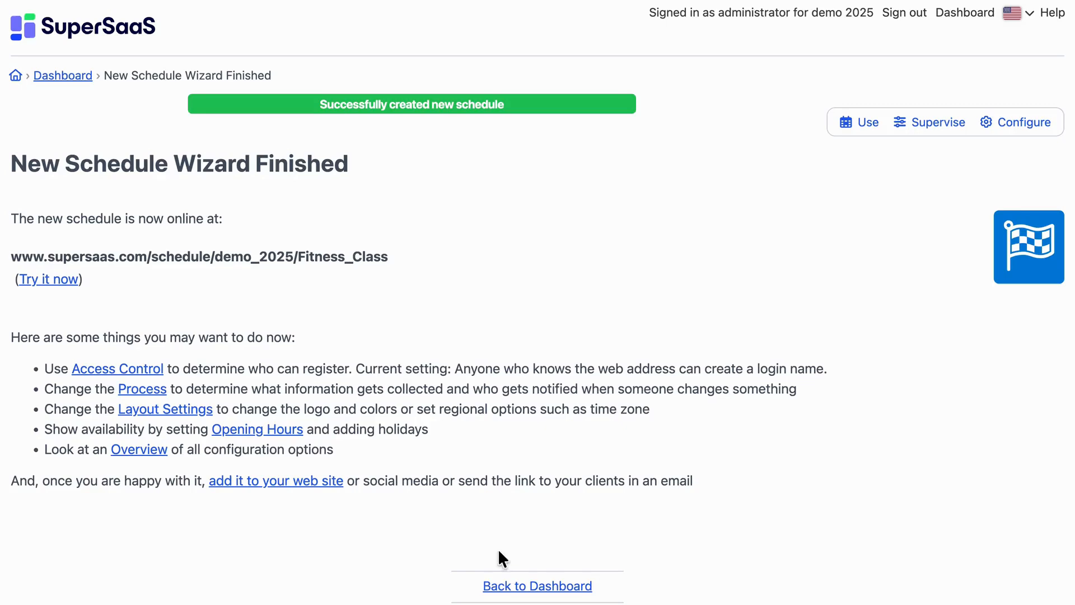
- In the Fitness Class calendar, start a new slot on Wednesday, November 5 titled "Pilates for beginners"
left_click(866, 122)
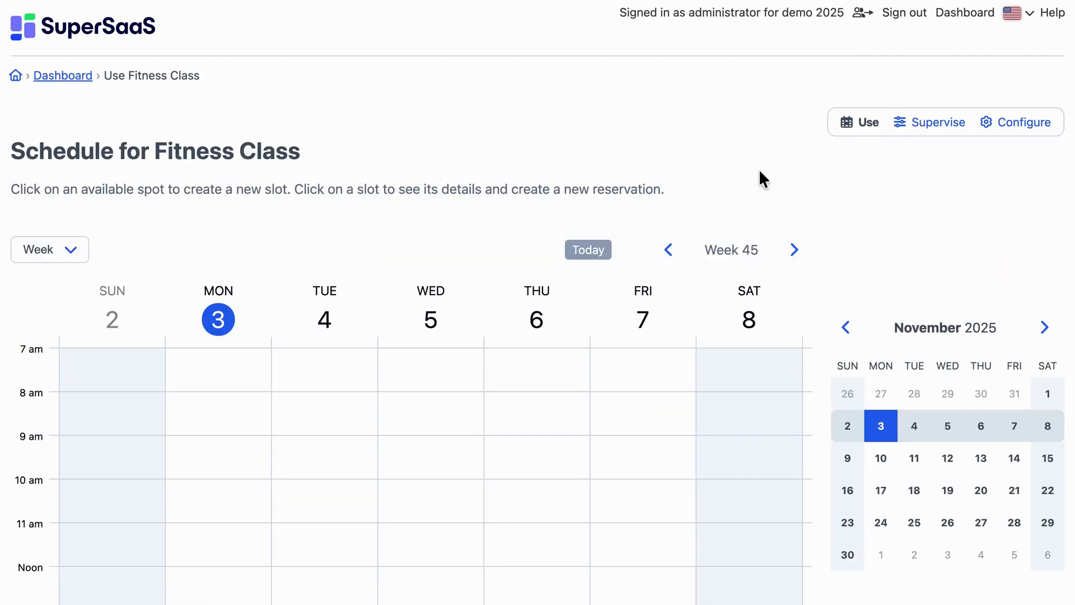
scroll(633, 256, "down", 2)
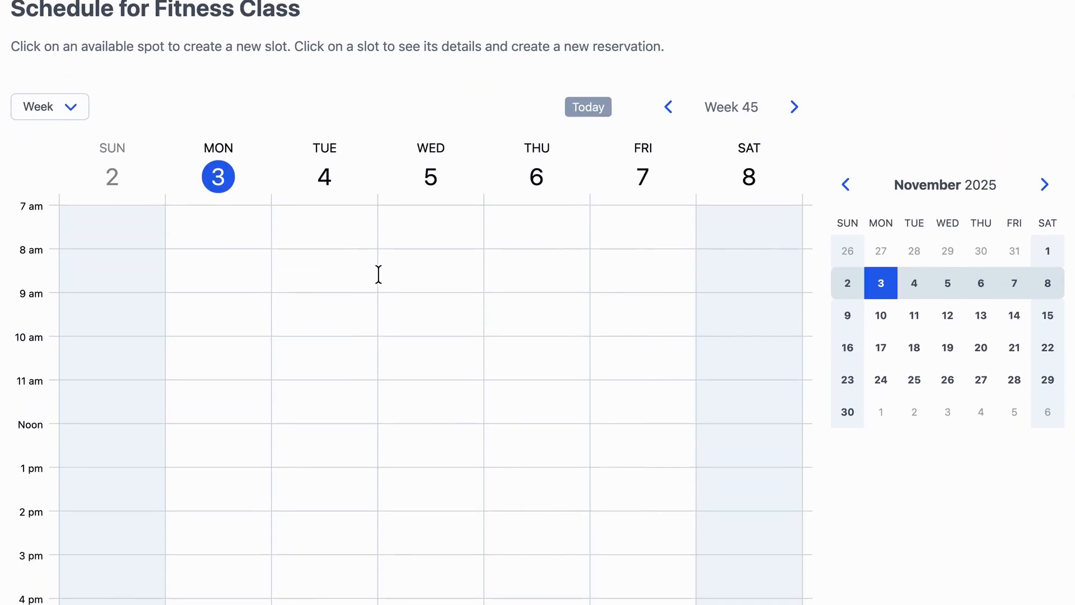
left_click(399, 313)
left_click_drag(399, 313, 329, 200)
left_click(361, 241)
type("Pila")
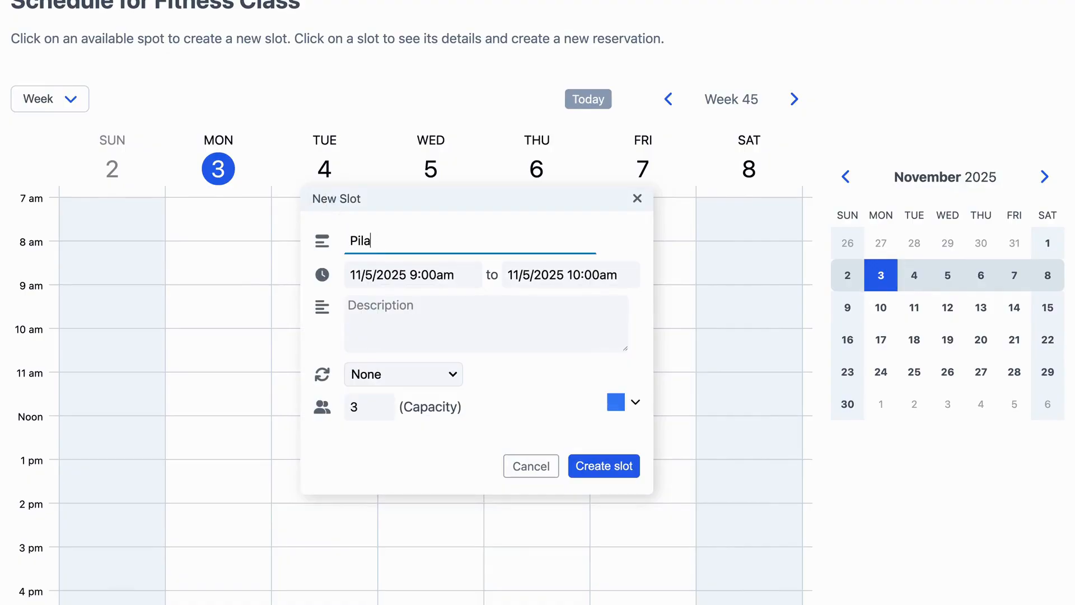
type("tes for beginners")
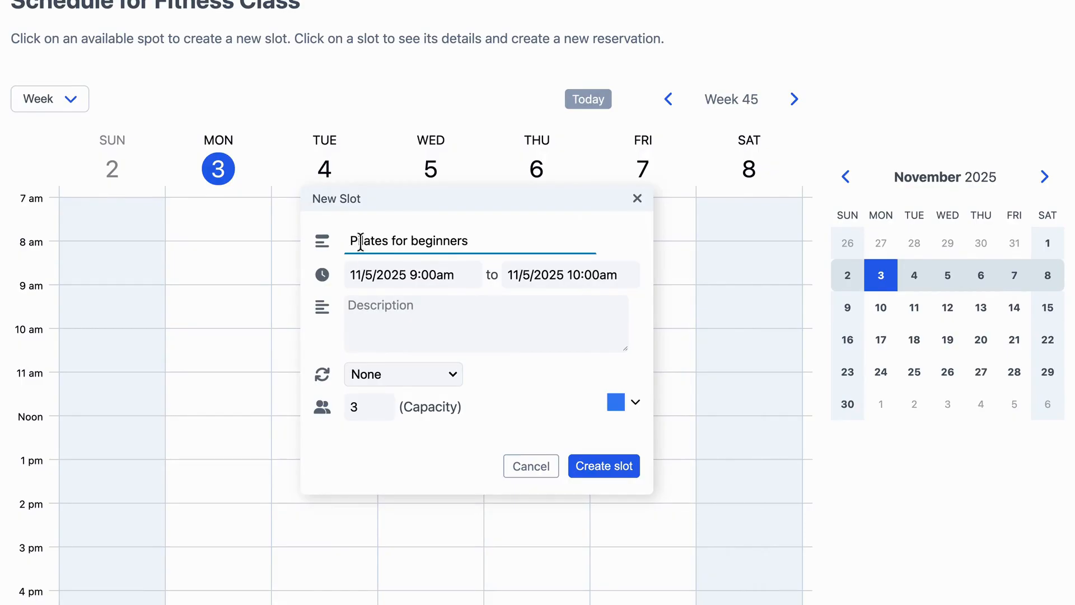
- Set the slot's start time to 11:00am and enter the description "A great place to start"
left_click(363, 276)
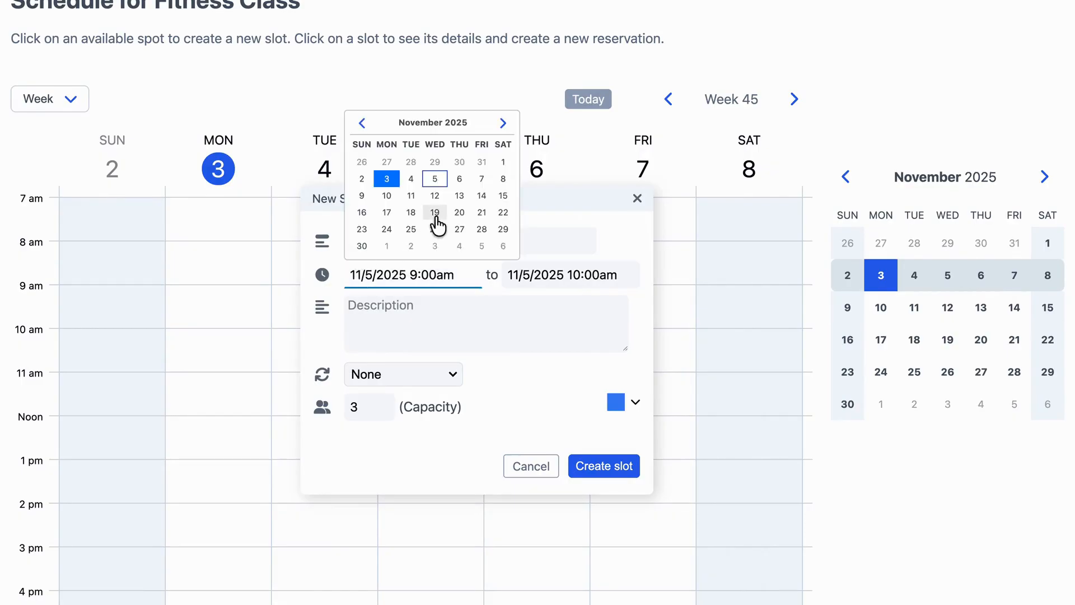
left_click(410, 275)
left_click(416, 275)
key("BackSpace")
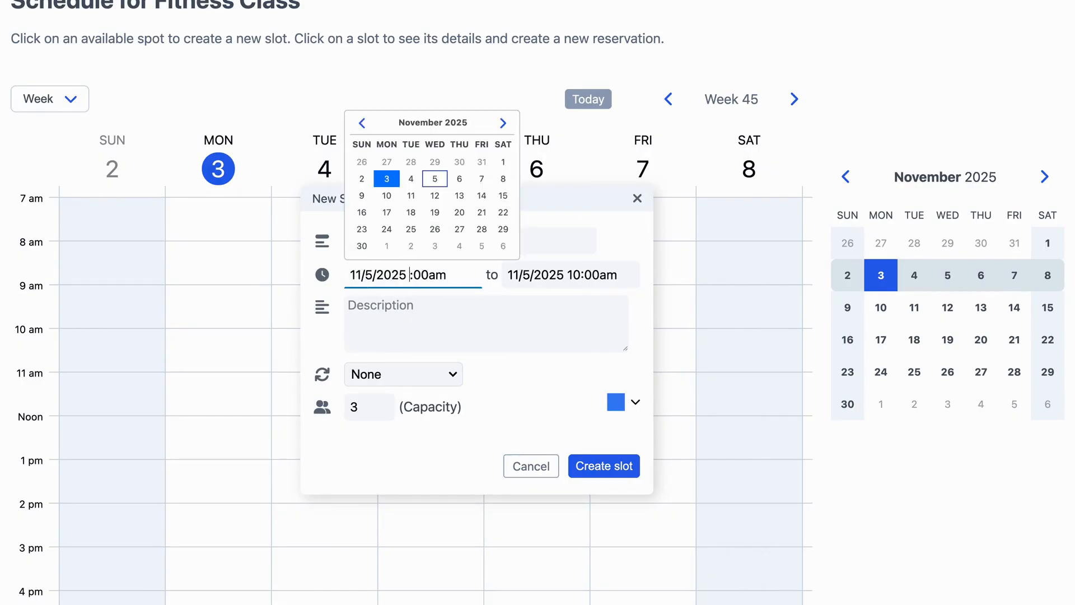
type("11")
left_click(556, 270)
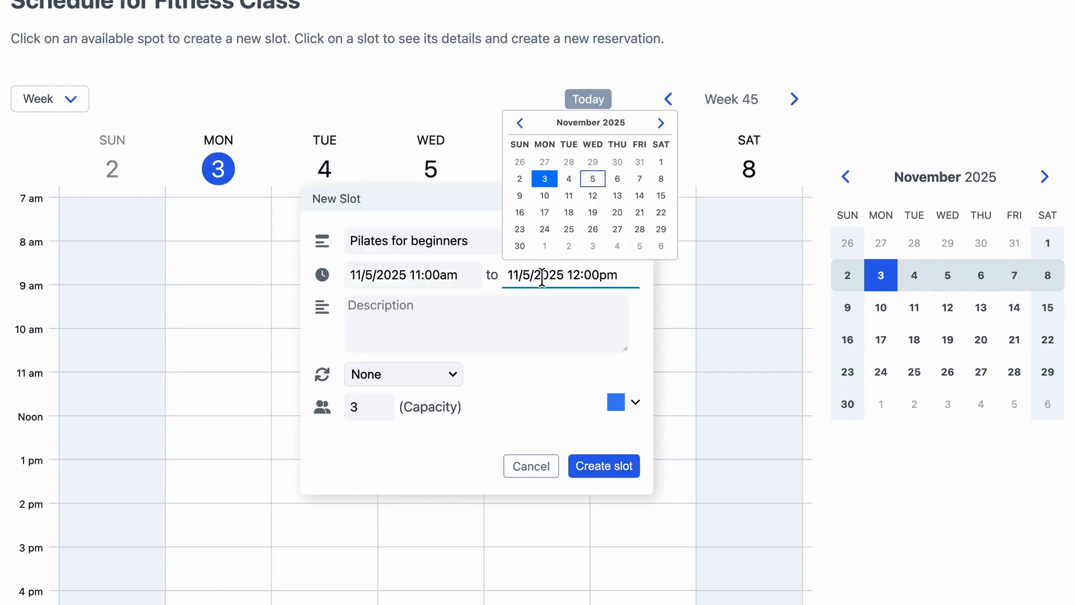
left_click(471, 314)
type("A great place to start")
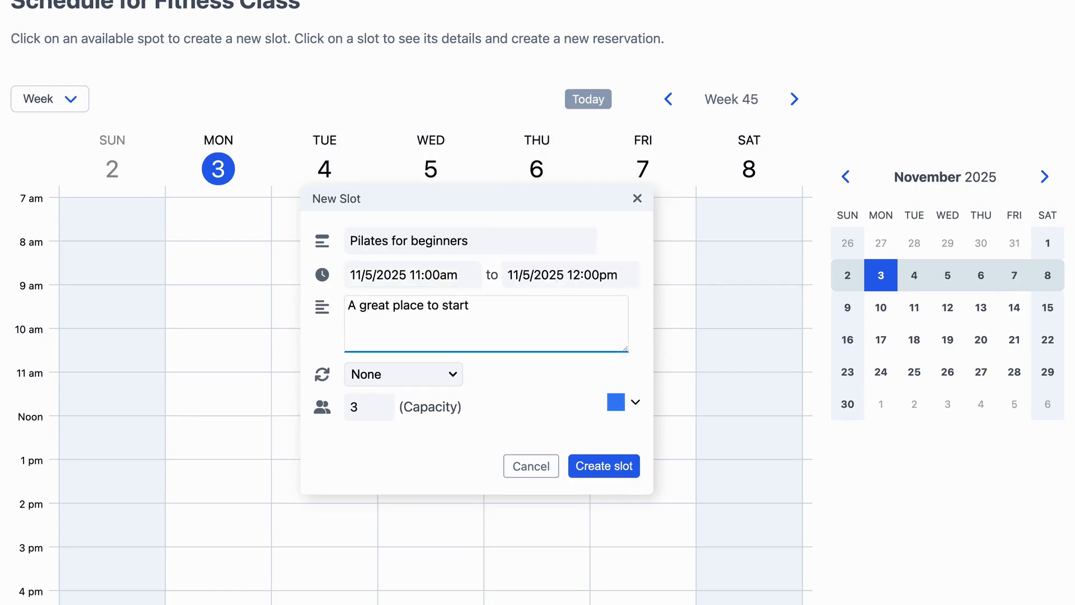
- Make the Pilates slot repeat daily until 11/21/2025
left_click(425, 375)
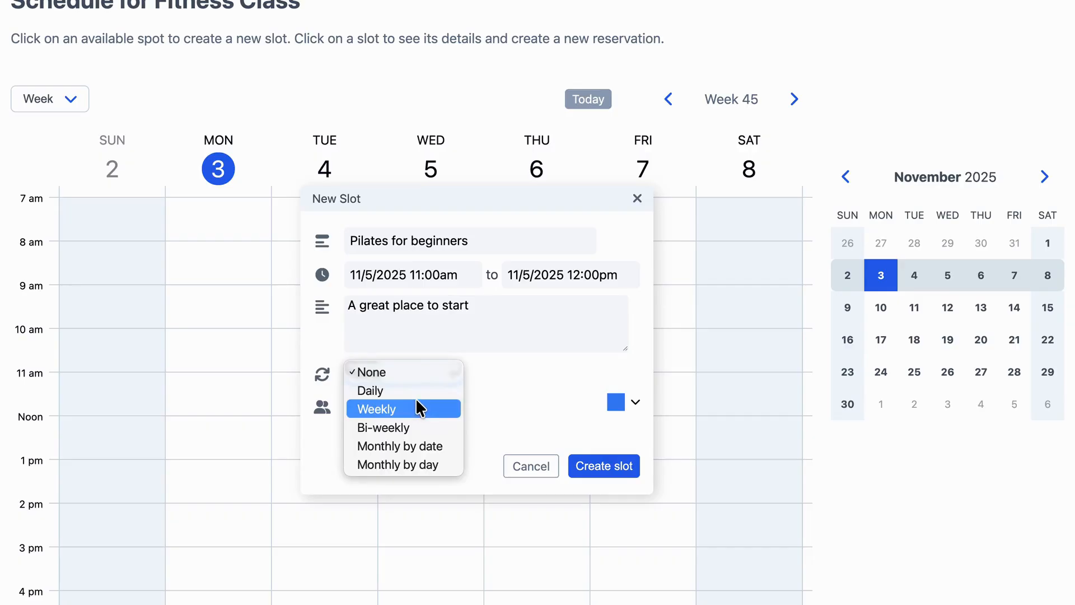
left_click(421, 392)
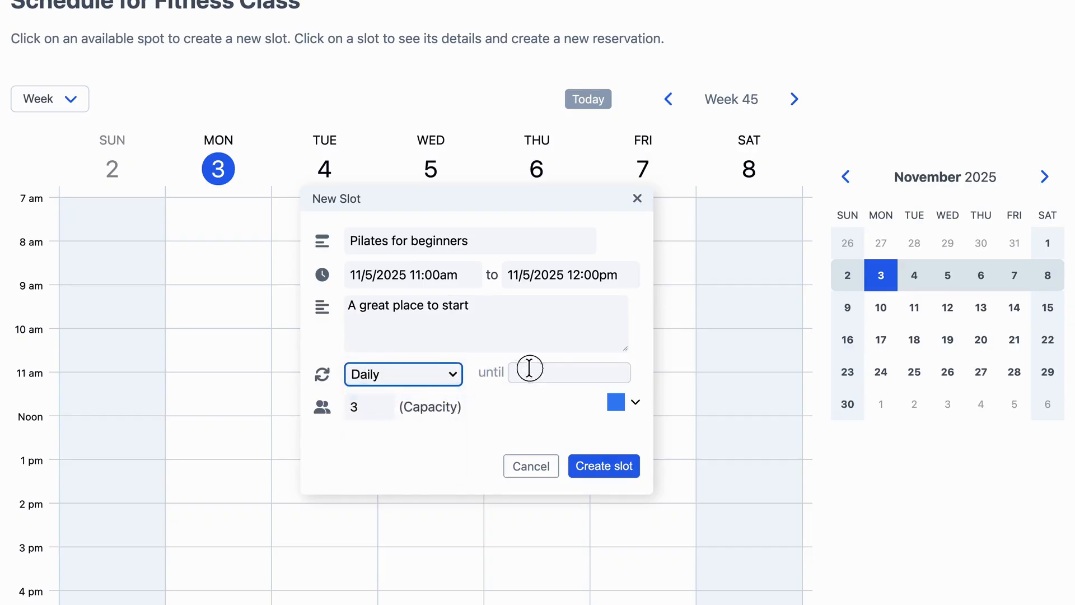
left_click(529, 369)
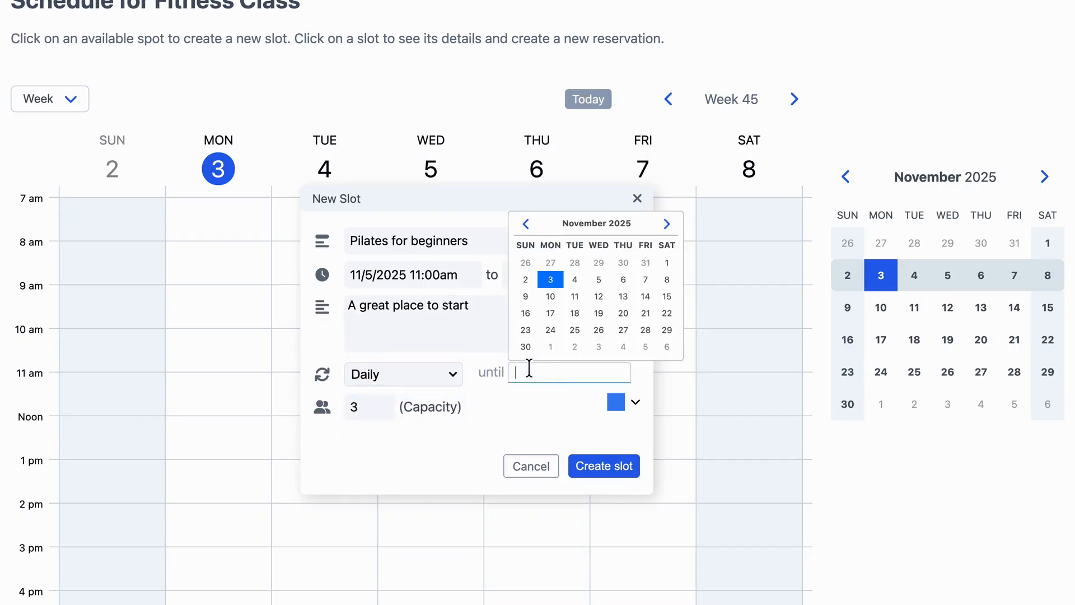
left_click(645, 313)
- Set the slot's capacity to 8 and create the recurring slots
left_click(355, 407)
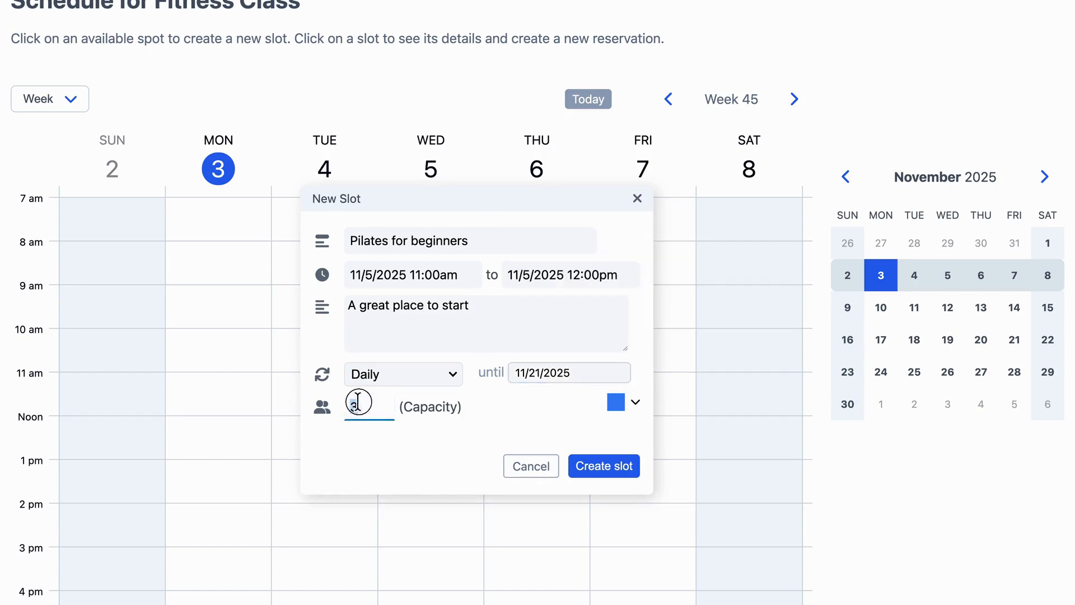
key("BackSpace")
type("8")
left_click(608, 467)
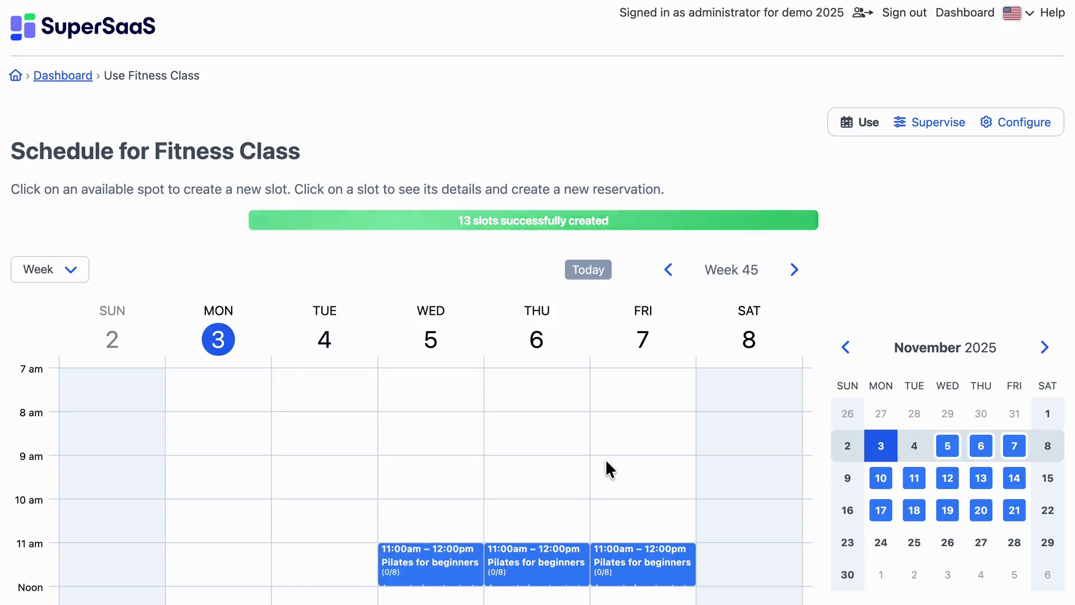
- Create a reservation in the Friday 11/7 Pilates for beginners slot, keeping the prefilled customer name
scroll(607, 464, "down", 5)
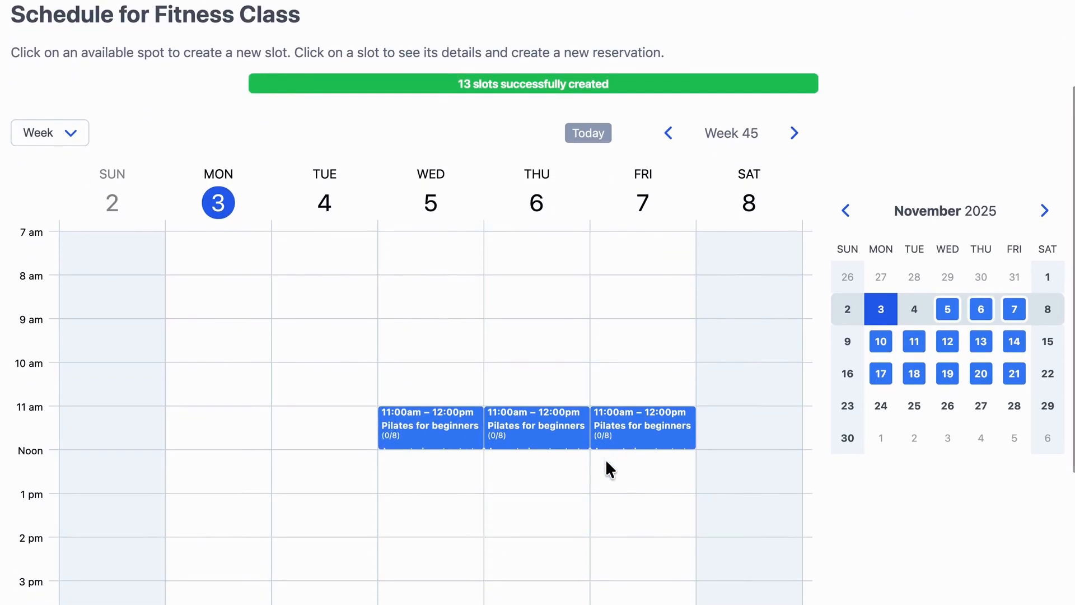
left_click(617, 436)
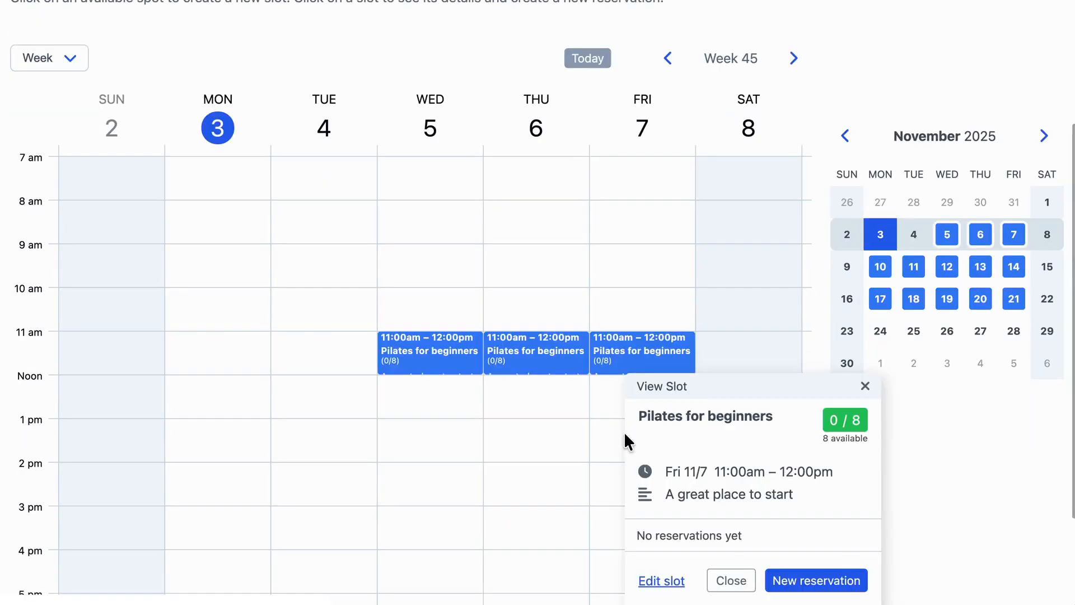
left_click_drag(708, 383, 408, 173)
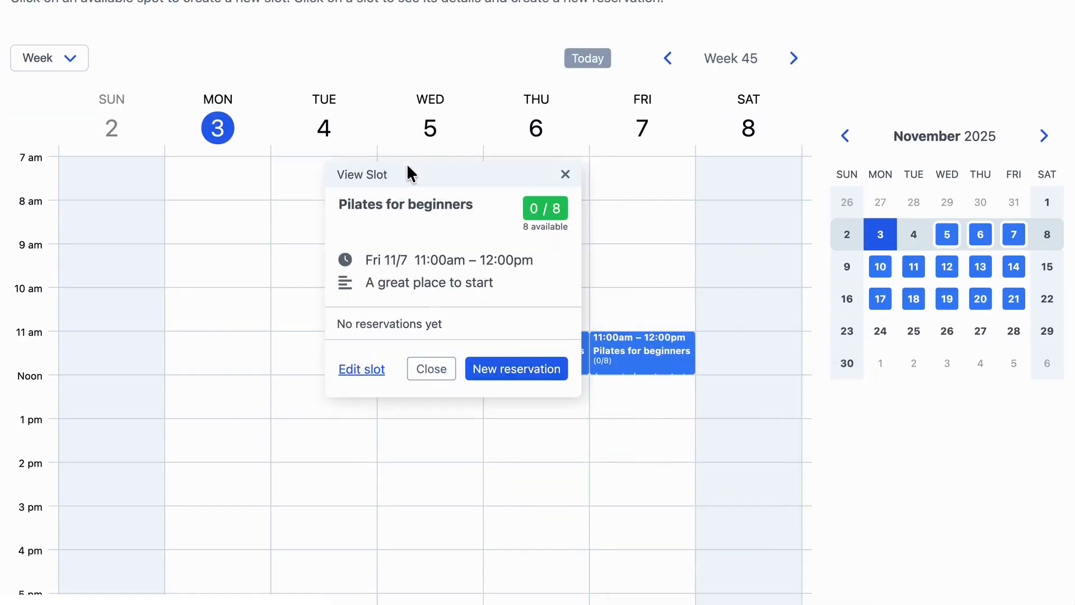
left_click(565, 372)
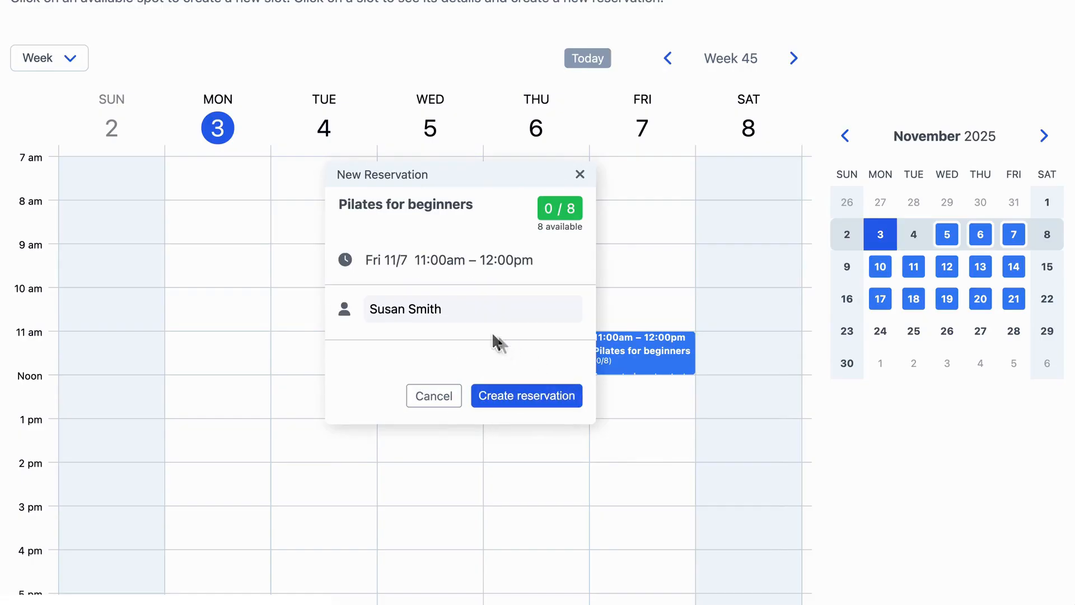
left_click(455, 309)
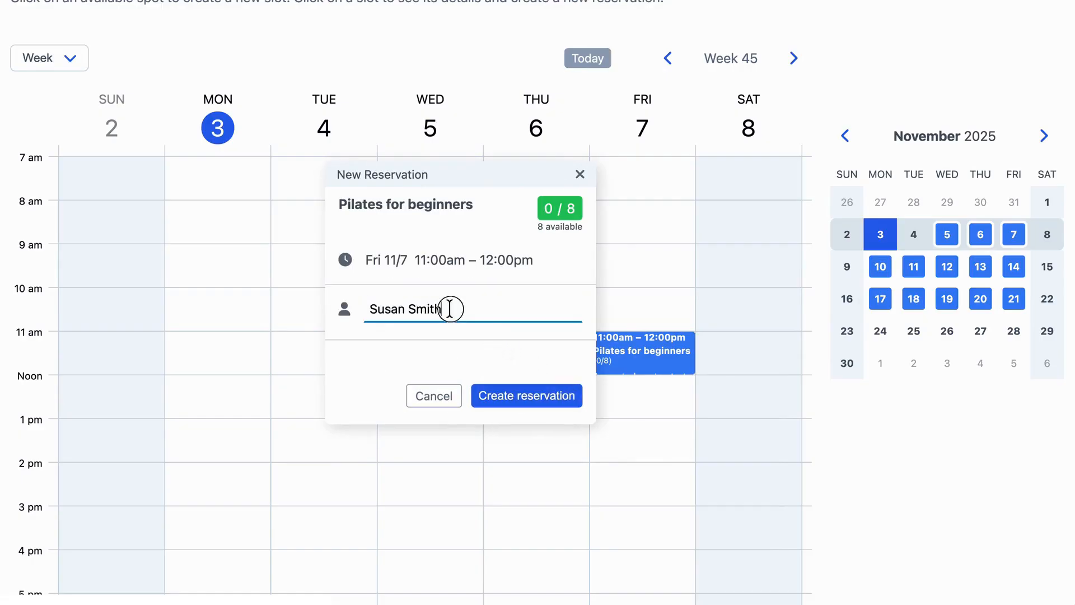
left_click(519, 407)
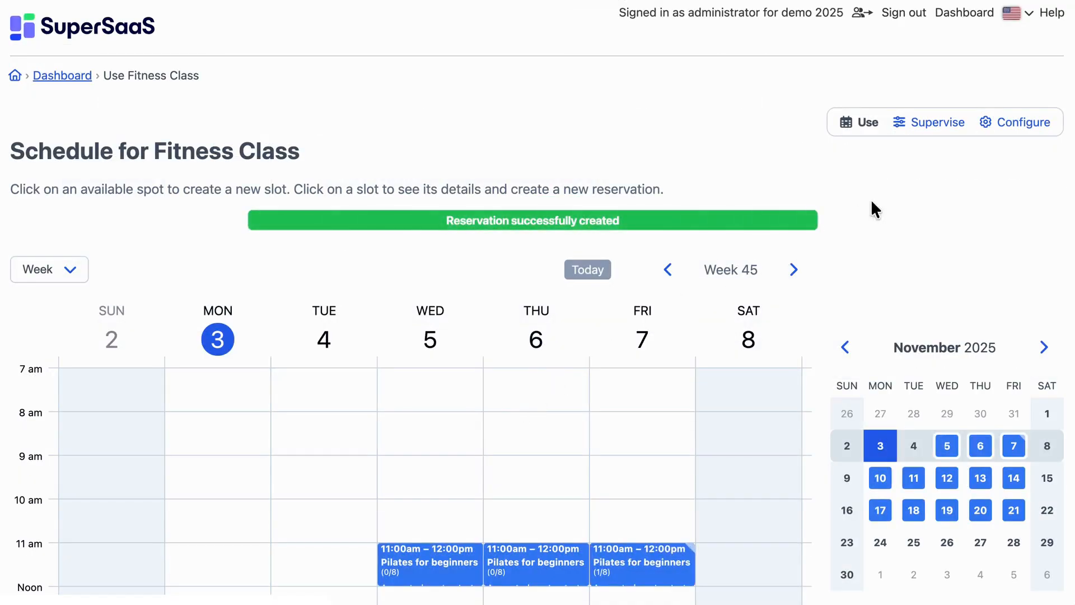
- Open the Fitness Class configuration overview and review its resource, access, process and layout summaries
left_click(1018, 133)
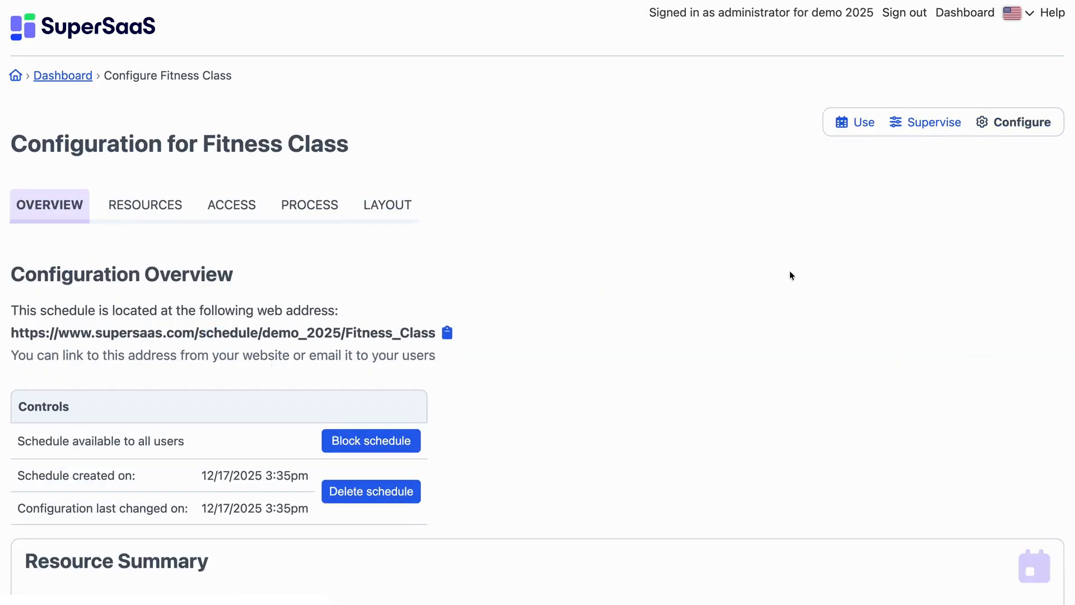
scroll(790, 275, "down", 7)
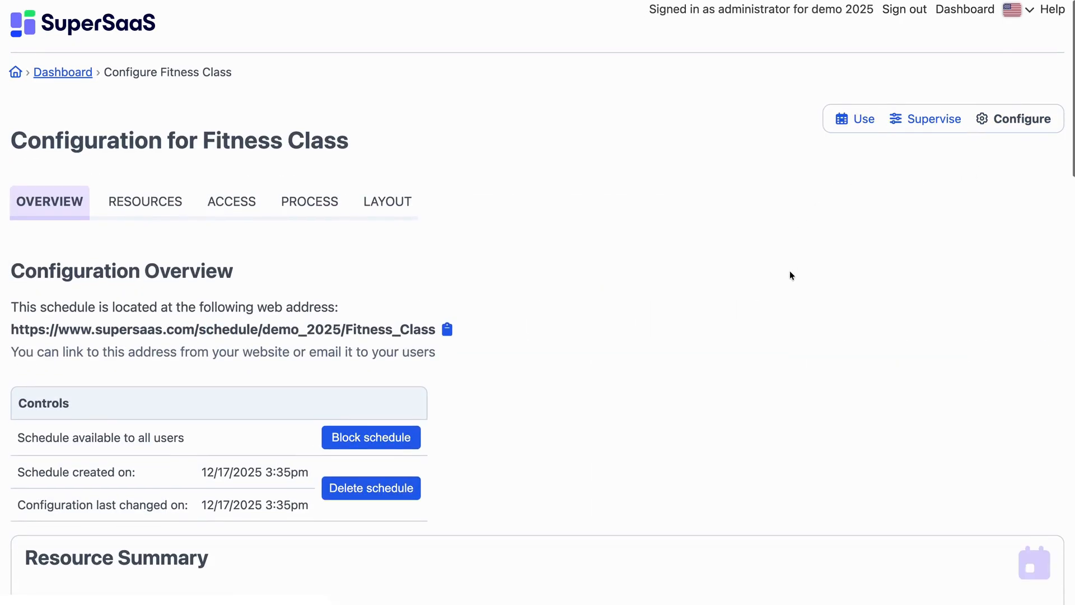
scroll(790, 272, "down", 15)
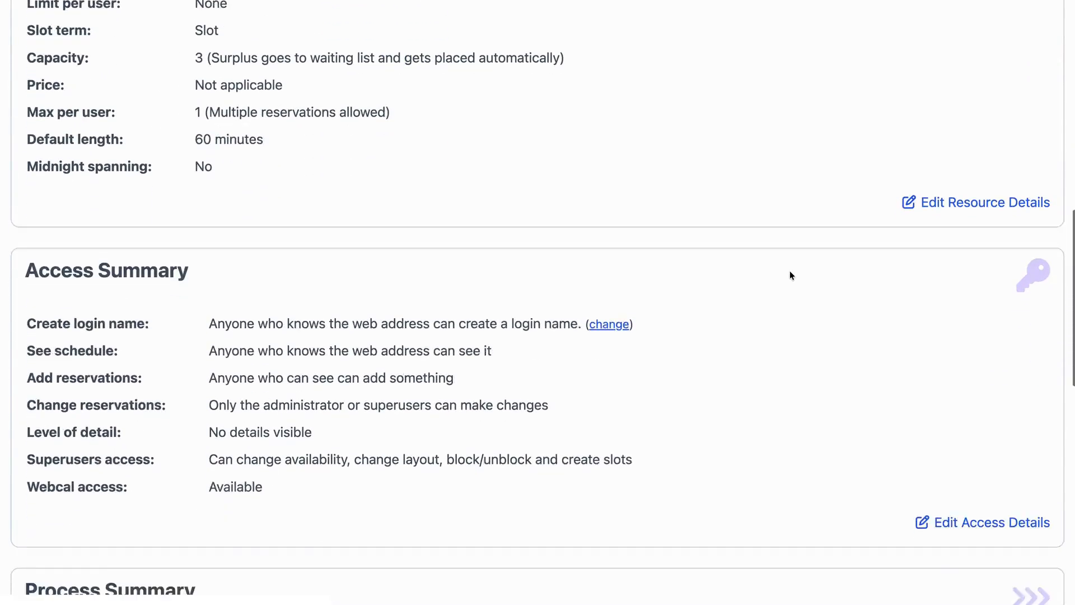
scroll(792, 275, "down", 3)
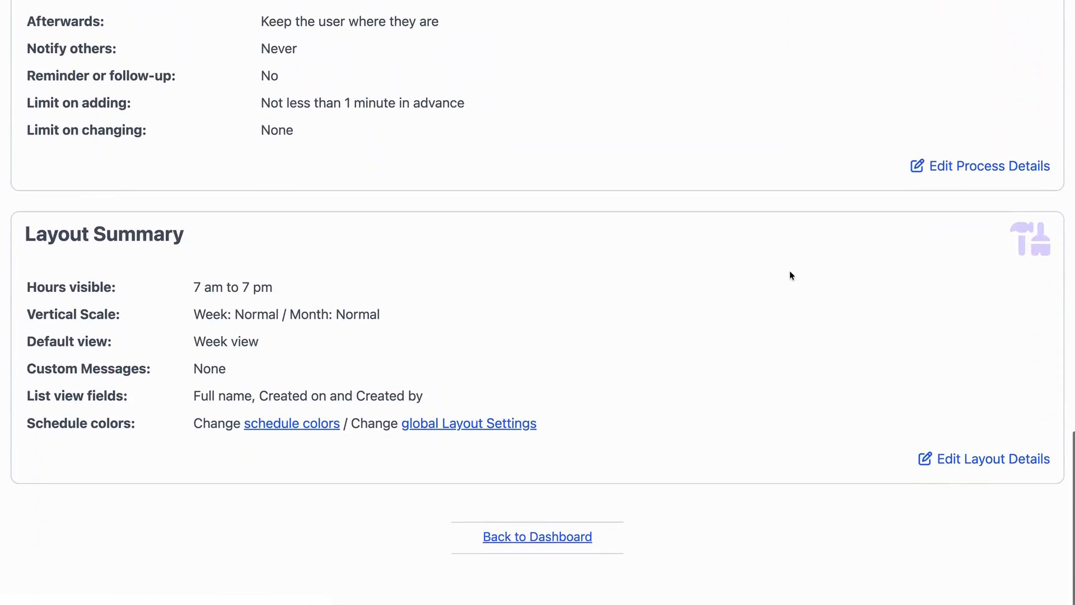
scroll(791, 274, "up", 8)
scroll(791, 274, "up", 12)
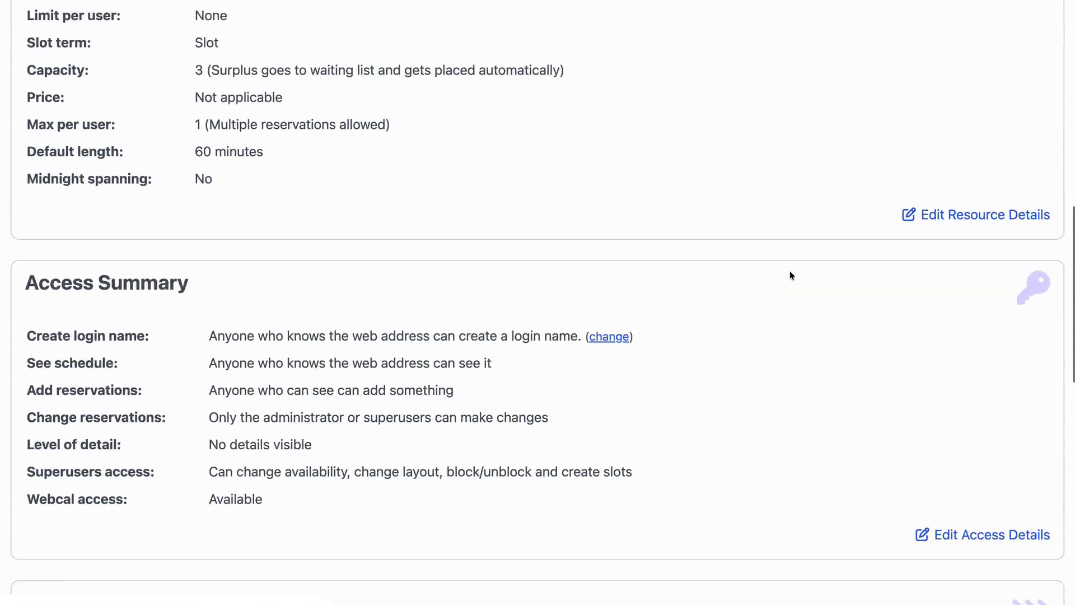
scroll(380, 271, "up", 4)
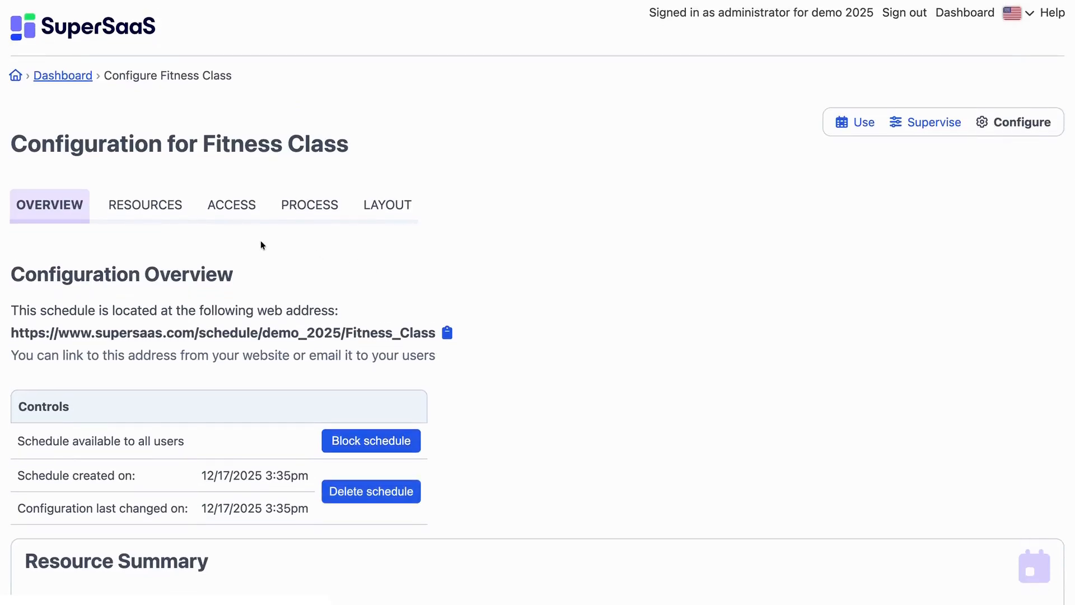
- In the Fitness Class resource settings, use "class" as the term for a schedule spot and "booking" for taking a spot
left_click(135, 213)
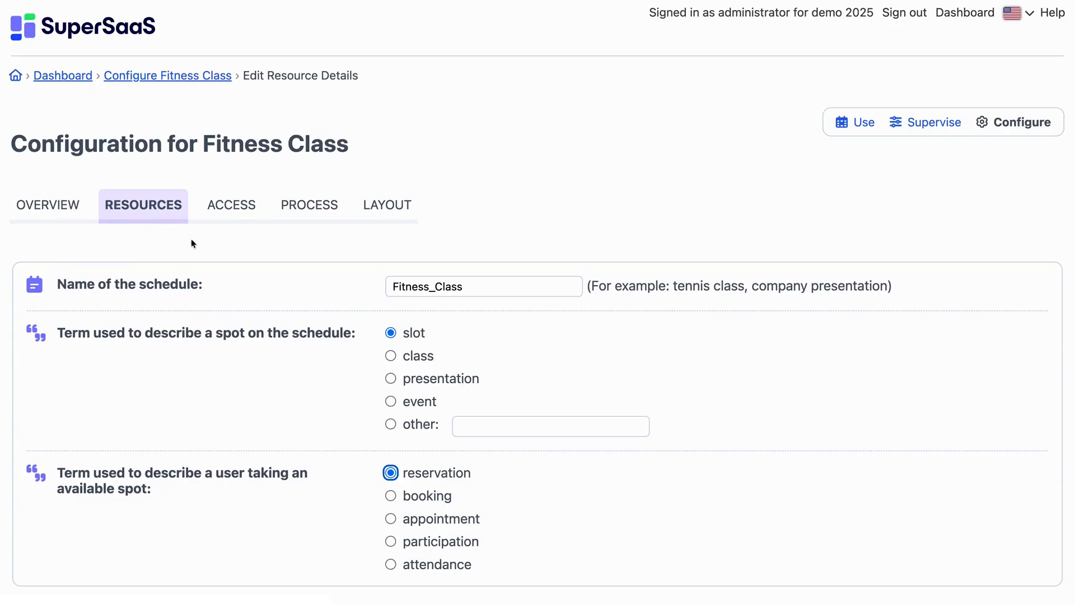
left_click(391, 356)
scroll(382, 446, "down", 5)
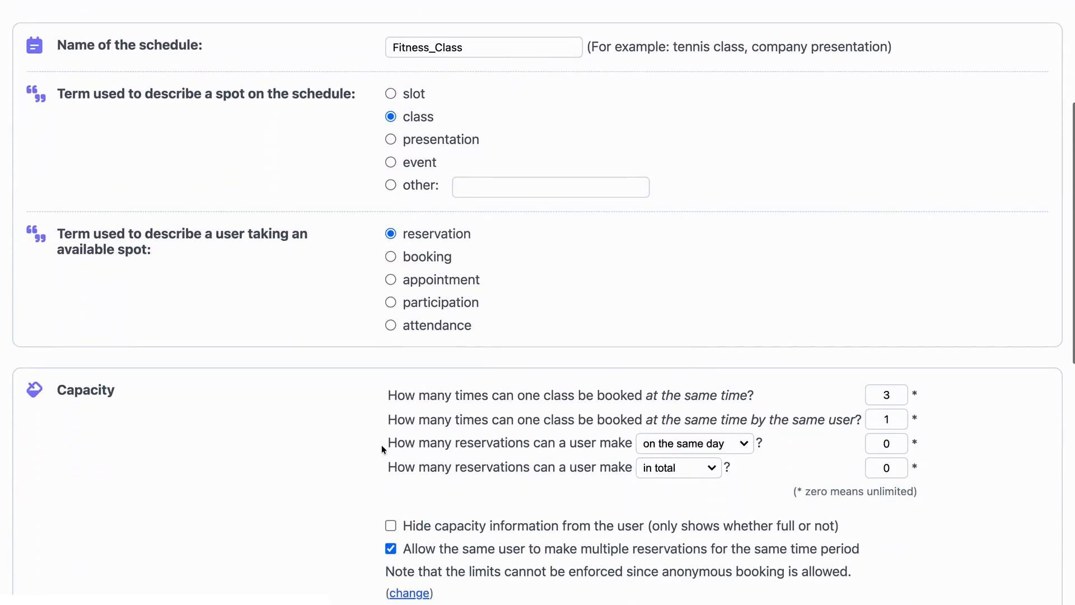
left_click(391, 256)
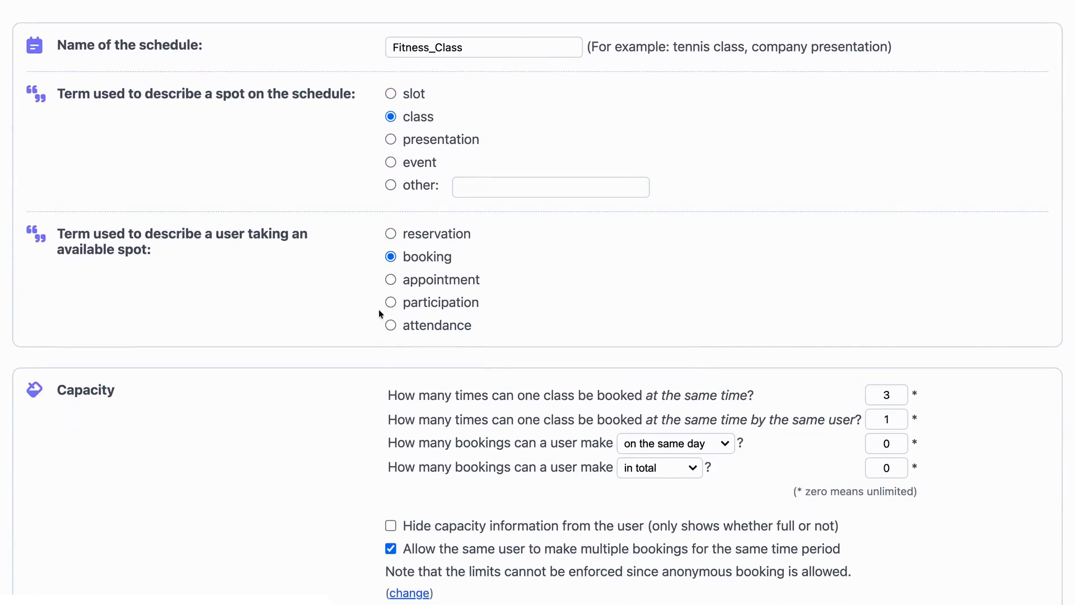
- Add a location field to the "create new class" dialog and save the resource settings
scroll(390, 410, "down", 5)
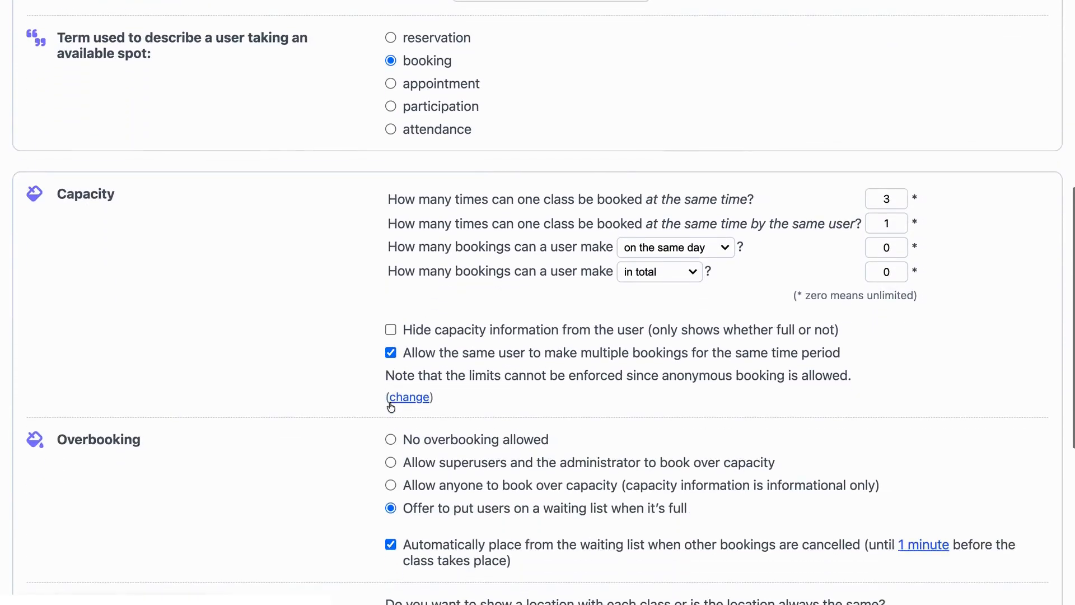
scroll(391, 408, "down", 1)
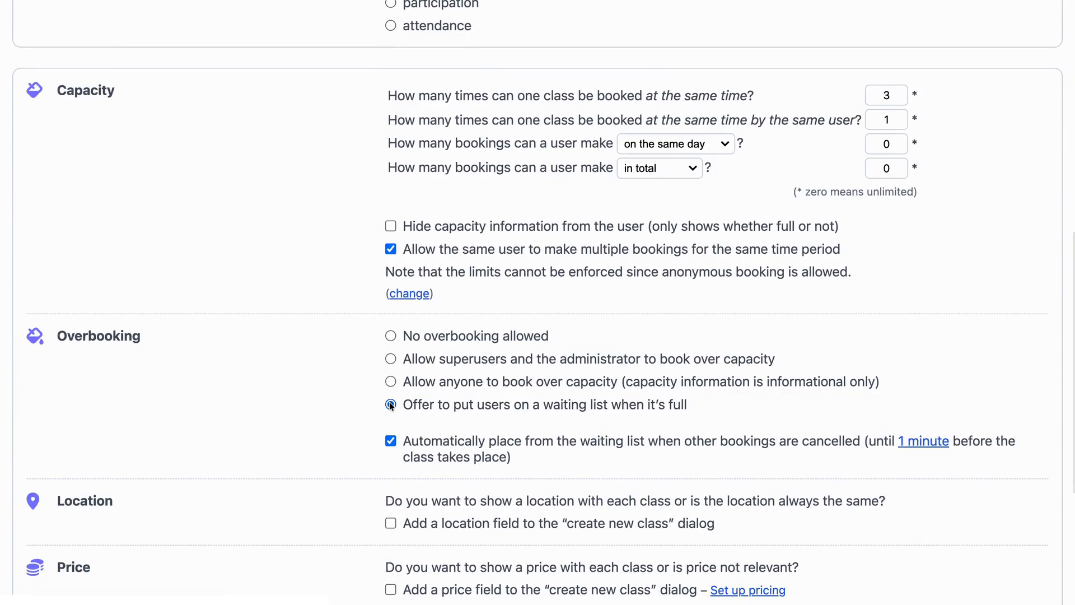
scroll(390, 405, "down", 1)
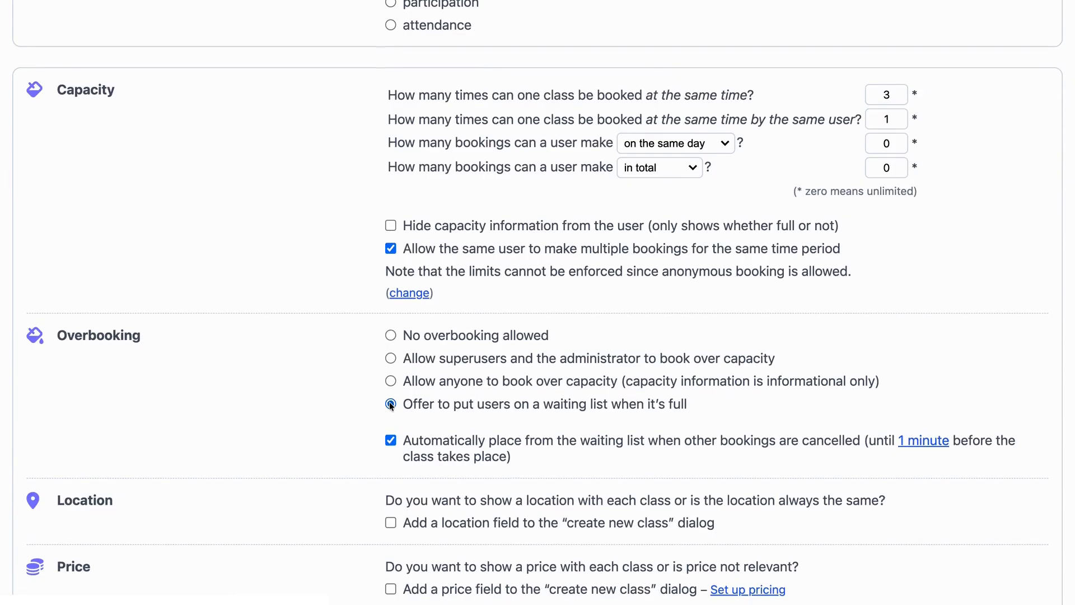
scroll(390, 408, "down", 5)
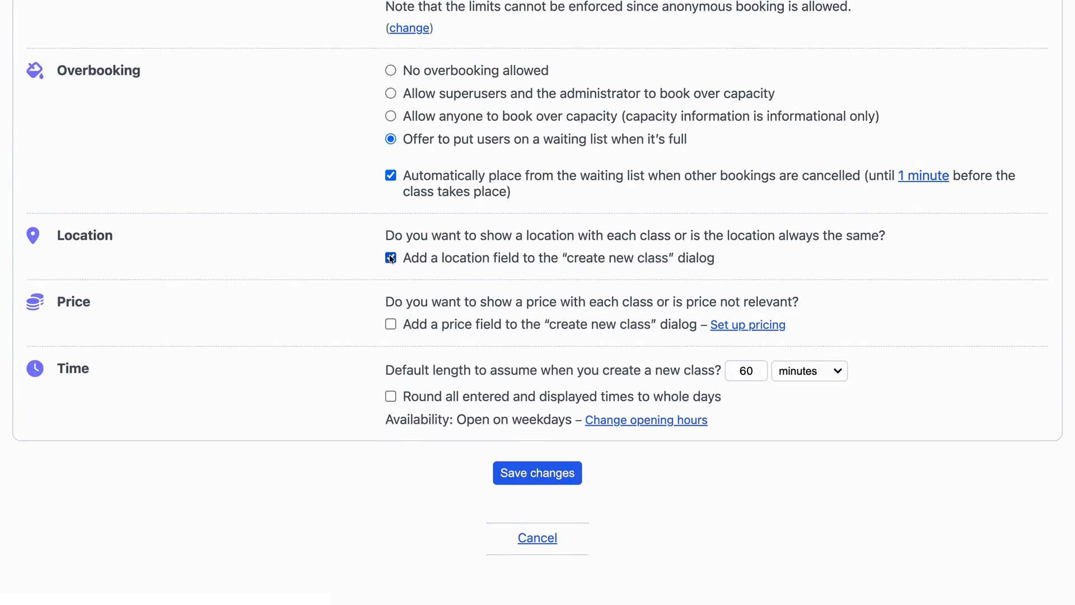
left_click(569, 484)
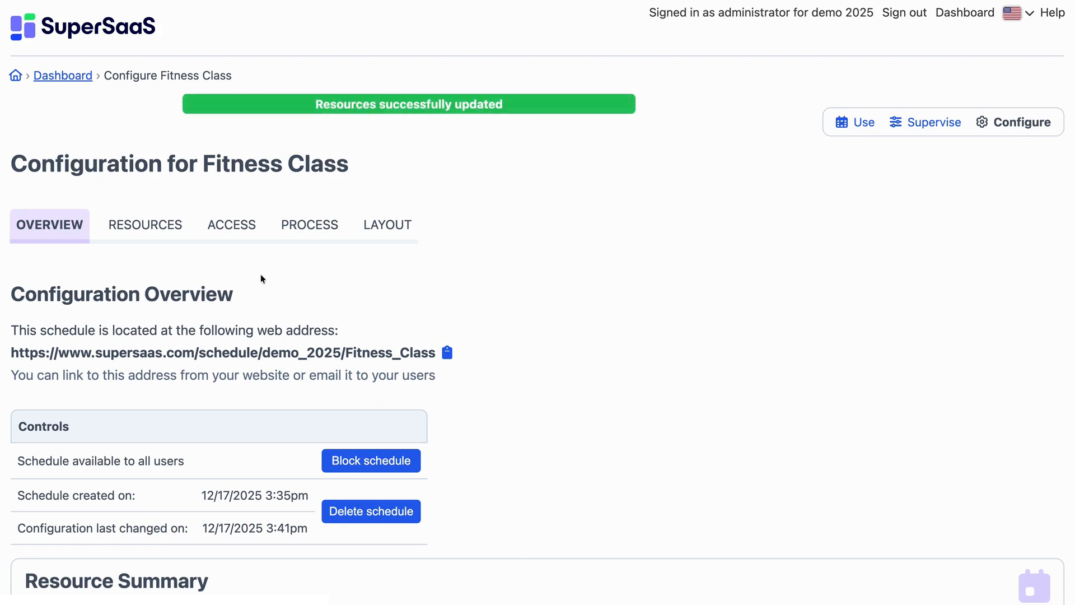
- Review the access settings for viewing, booking, superuser rights and automated programs, and leave them without saving
left_click(231, 226)
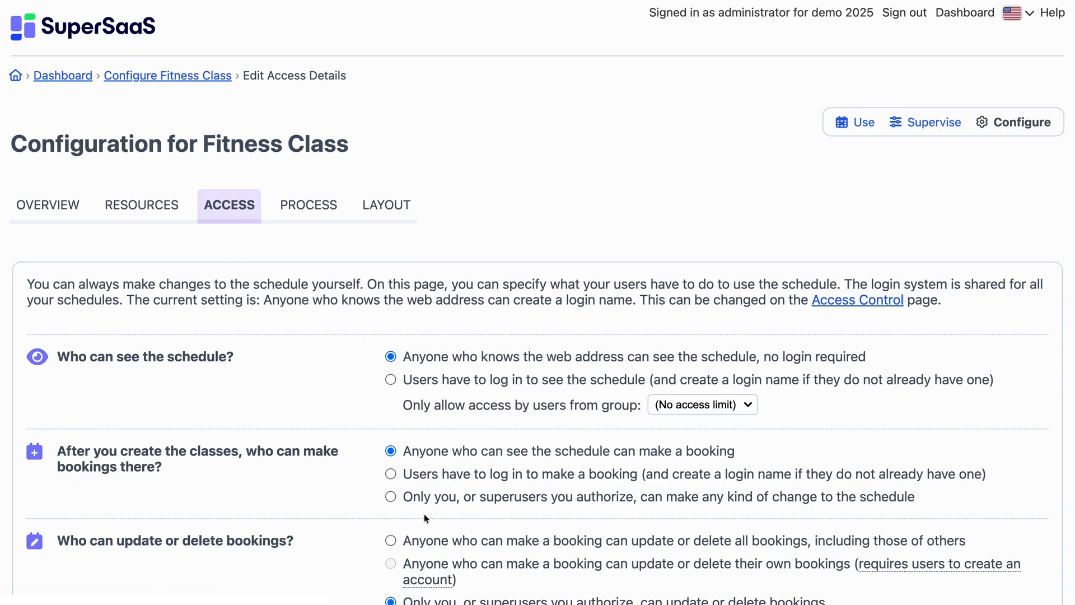
scroll(458, 539, "down", 5)
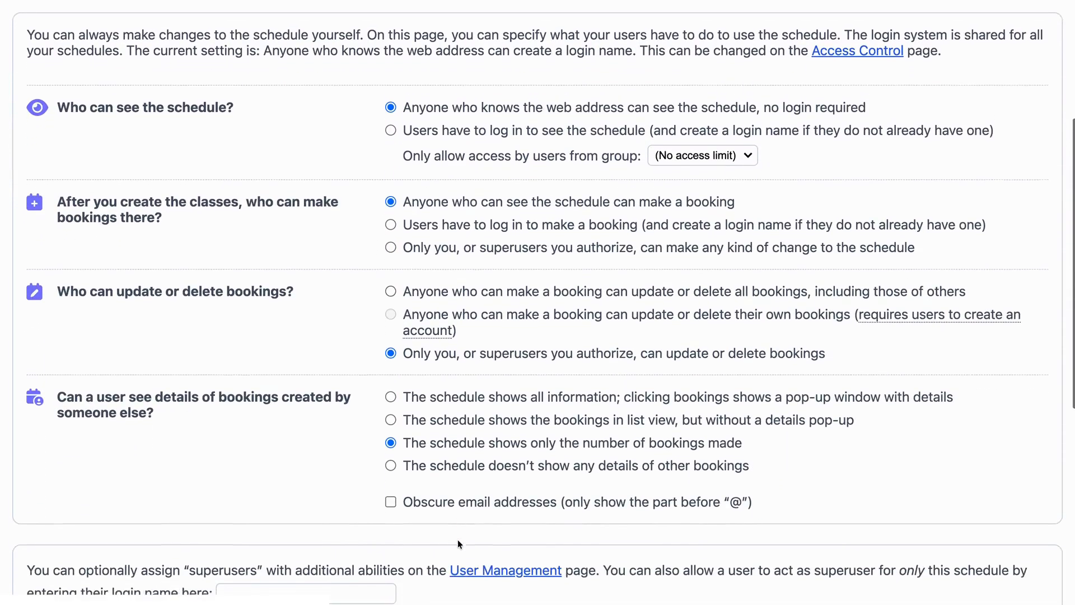
scroll(458, 540, "down", 3)
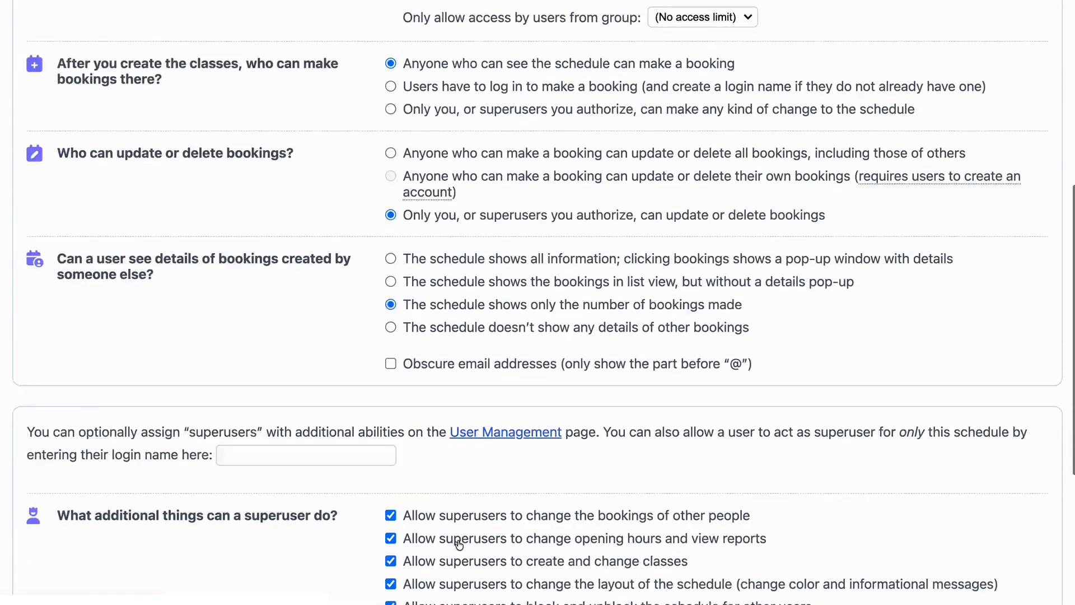
scroll(458, 540, "down", 6)
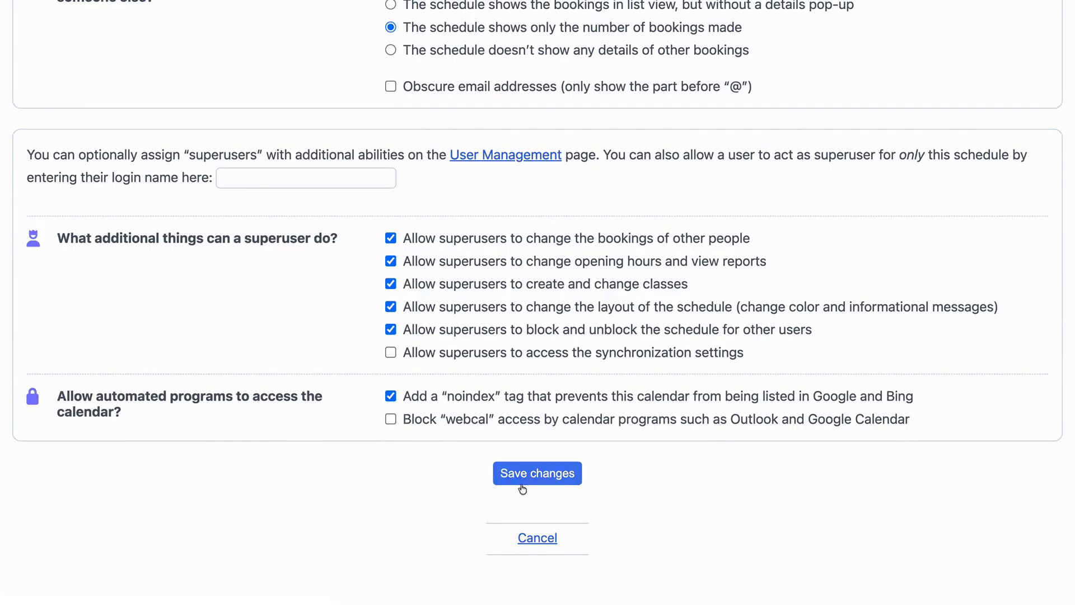
left_click(537, 542)
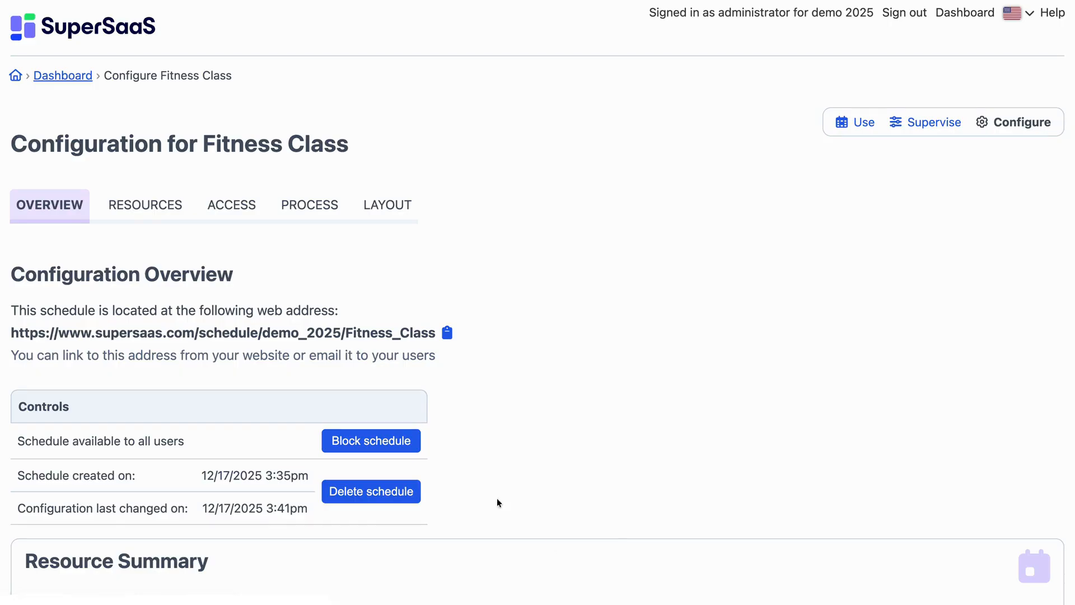
- In the process settings, make Full name required with each booking, look through the remaining options and save the changes
left_click(308, 218)
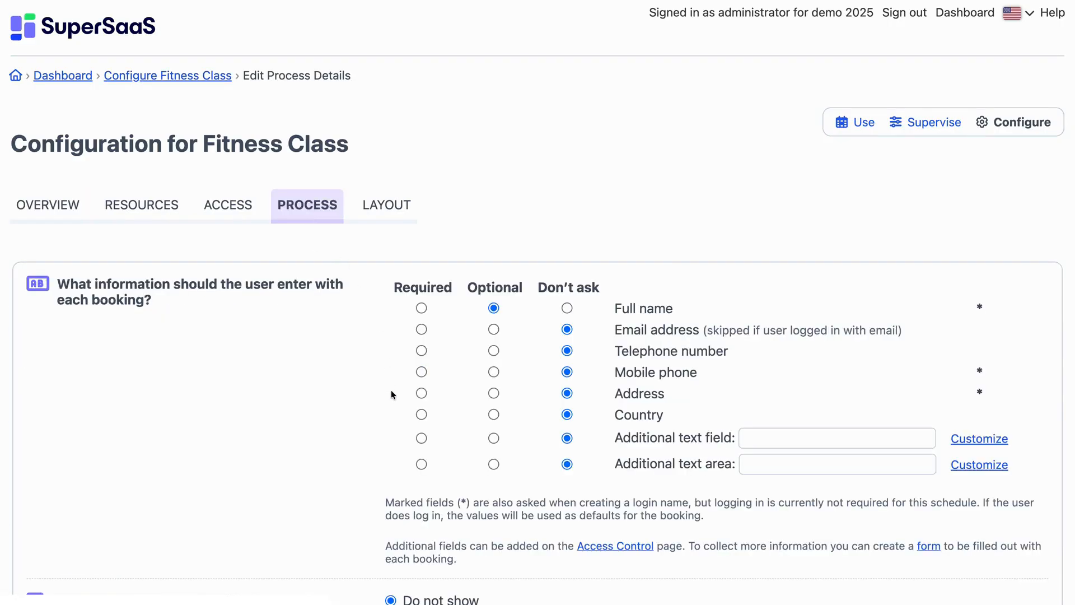
scroll(391, 390, "down", 3)
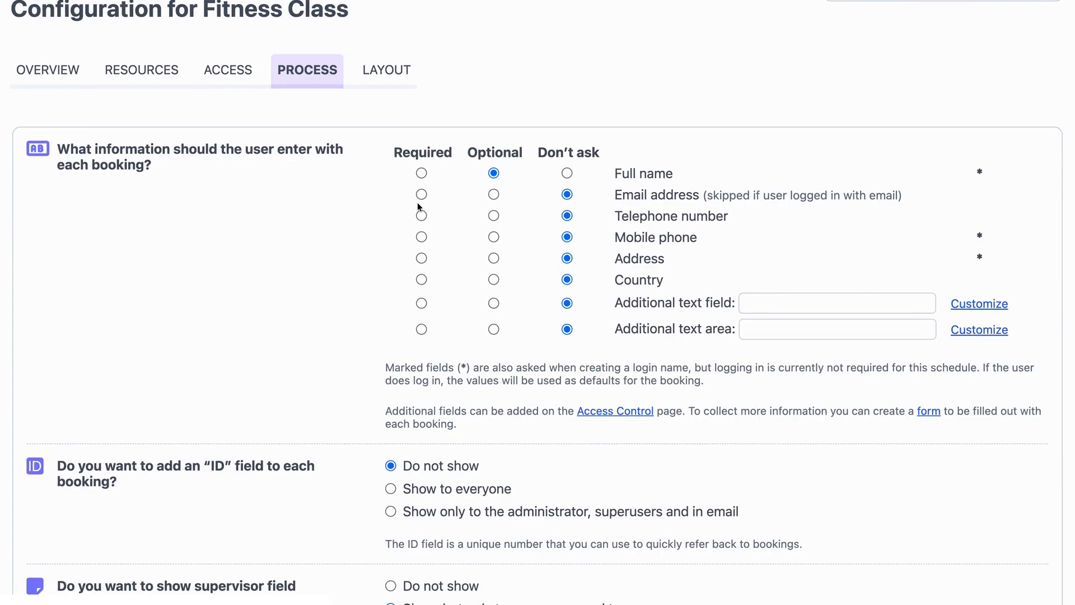
left_click(421, 174)
scroll(429, 333, "down", 3)
scroll(429, 331, "down", 6)
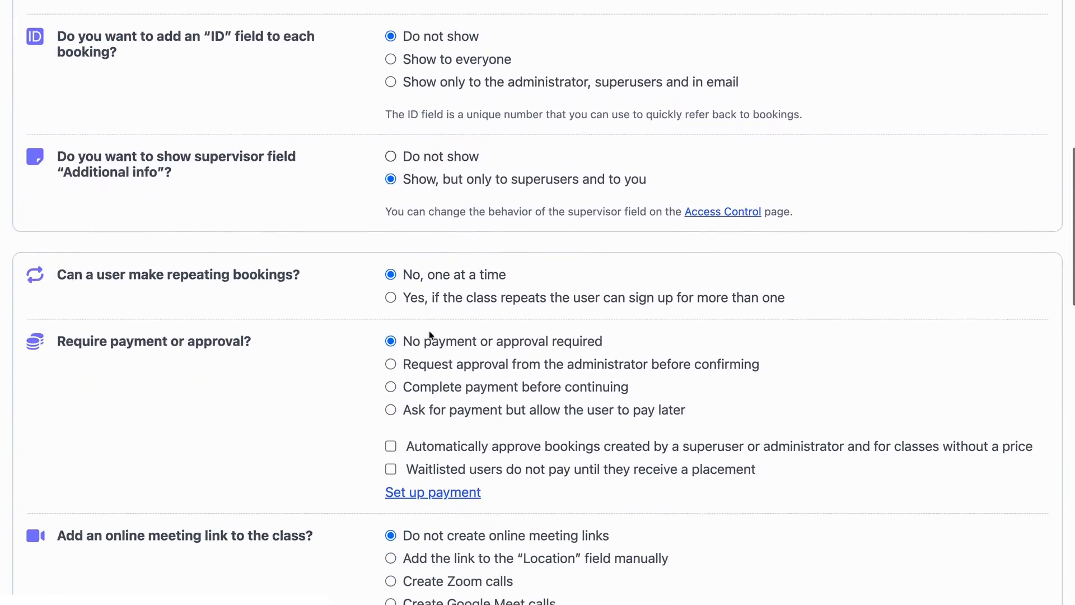
scroll(430, 334, "down", 3)
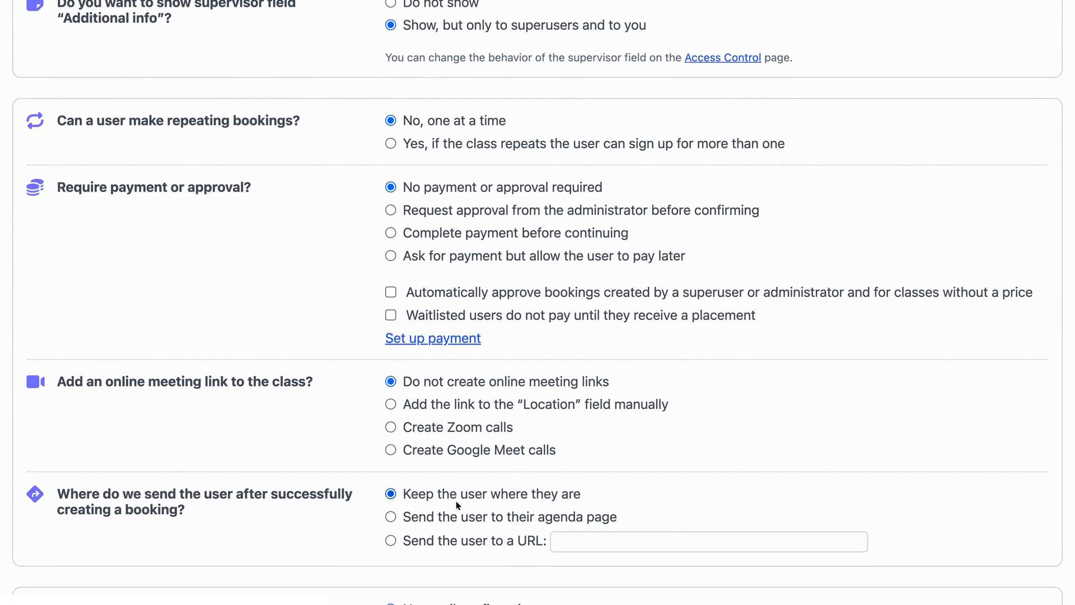
scroll(456, 503, "down", 1)
scroll(455, 503, "down", 10)
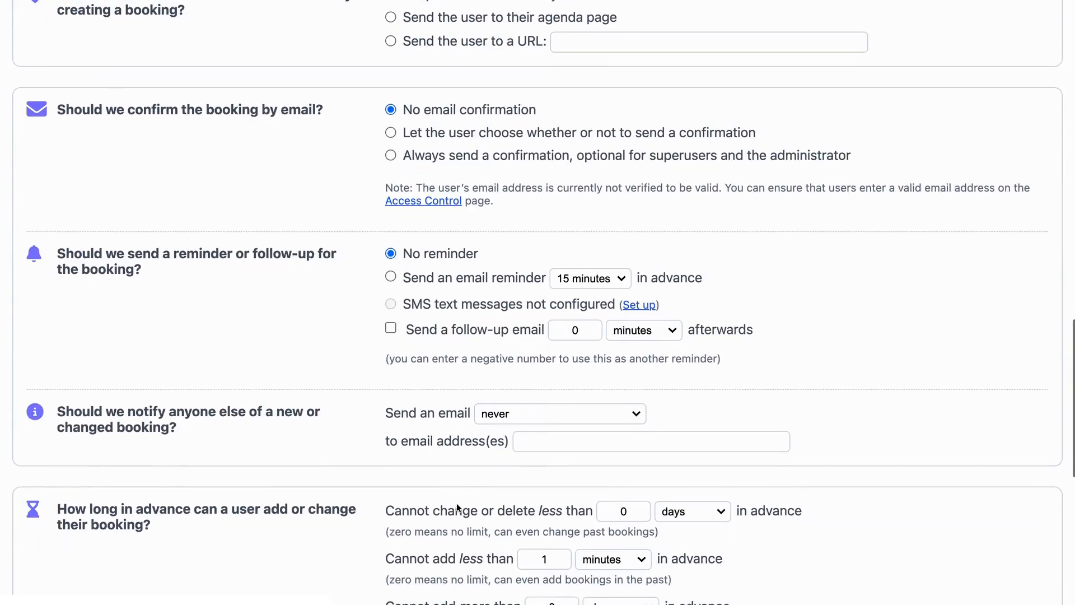
scroll(456, 502, "down", 2)
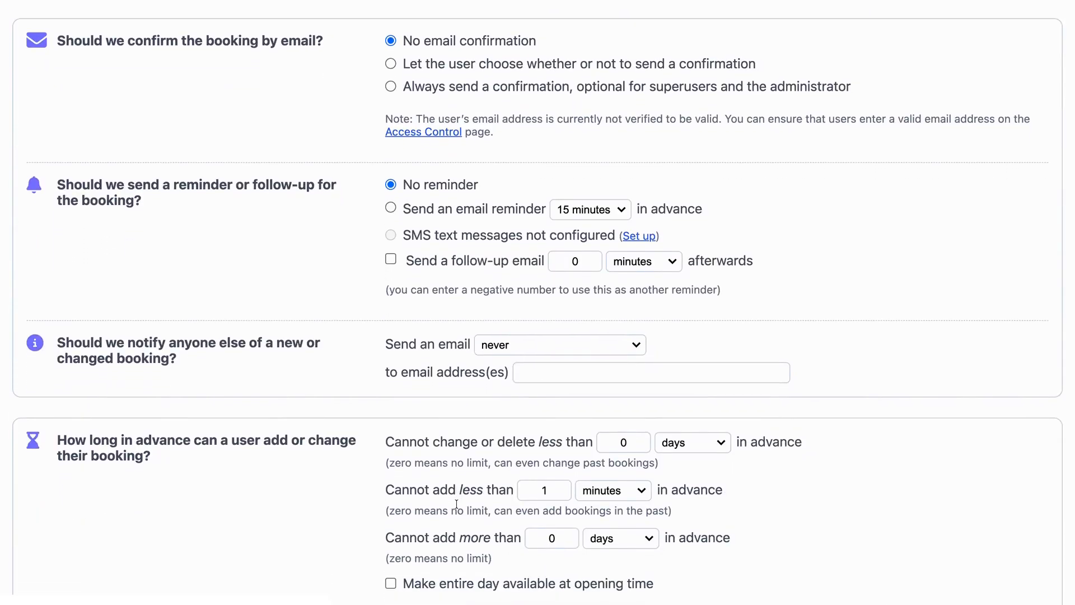
scroll(456, 504, "down", 8)
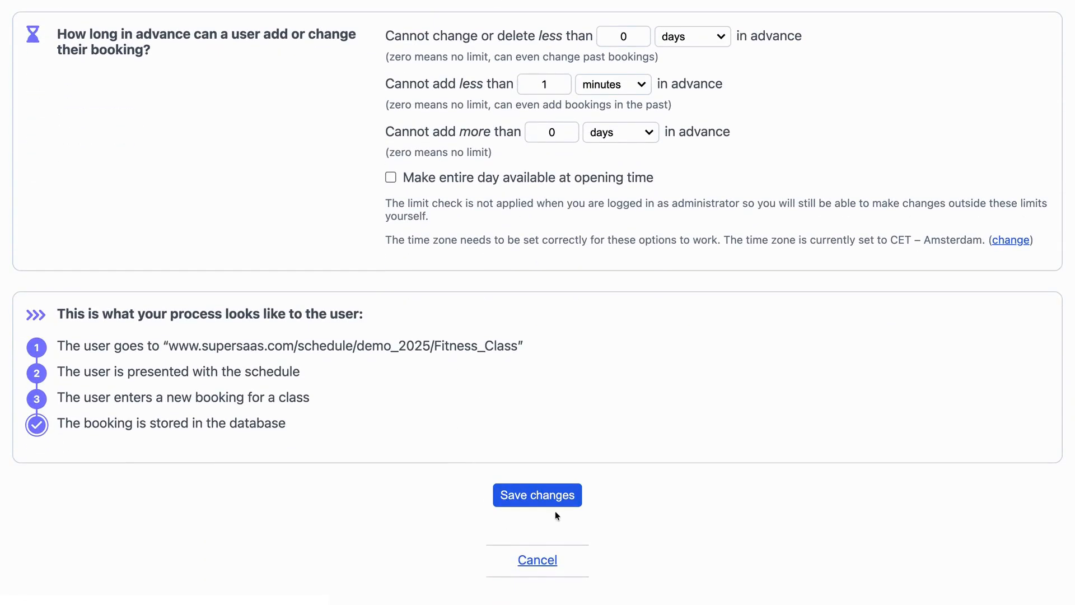
left_click(539, 497)
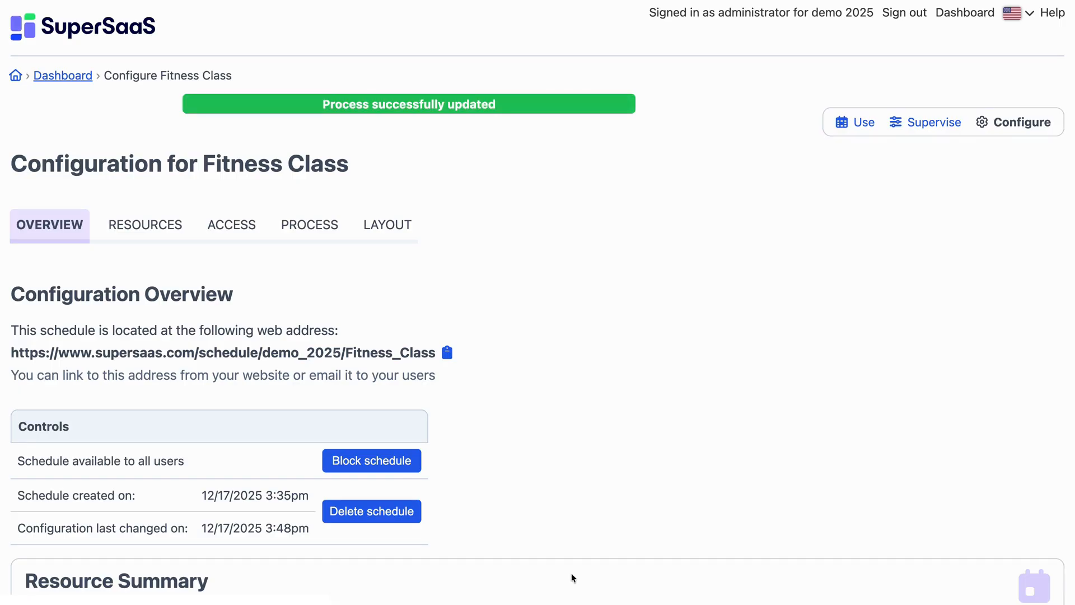
- Review the layout settings for visible hours, list view fields, available views and custom messages
left_click(388, 231)
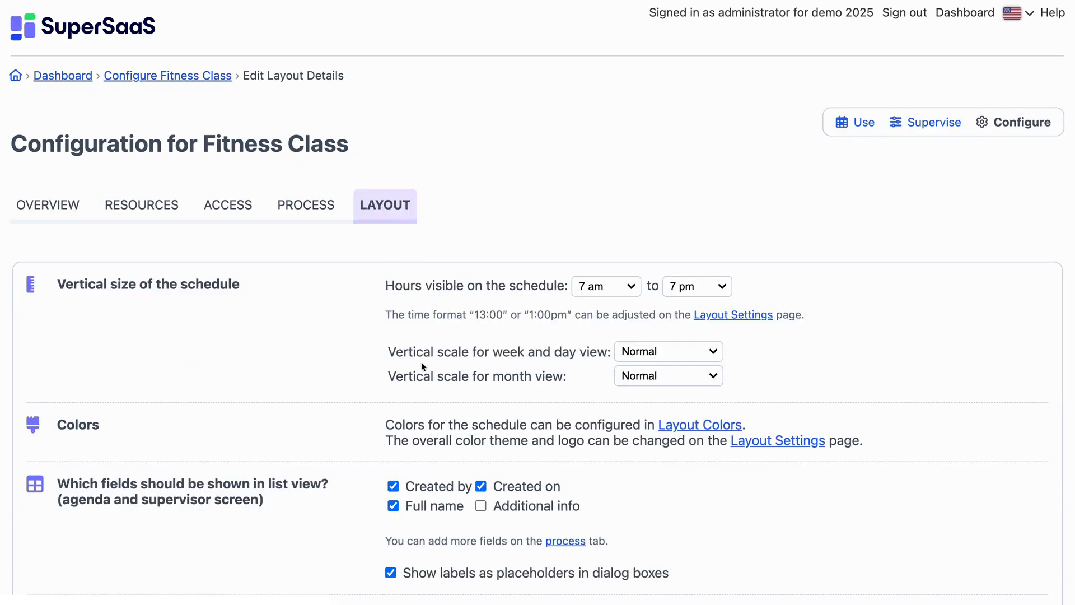
scroll(415, 448, "down", 3)
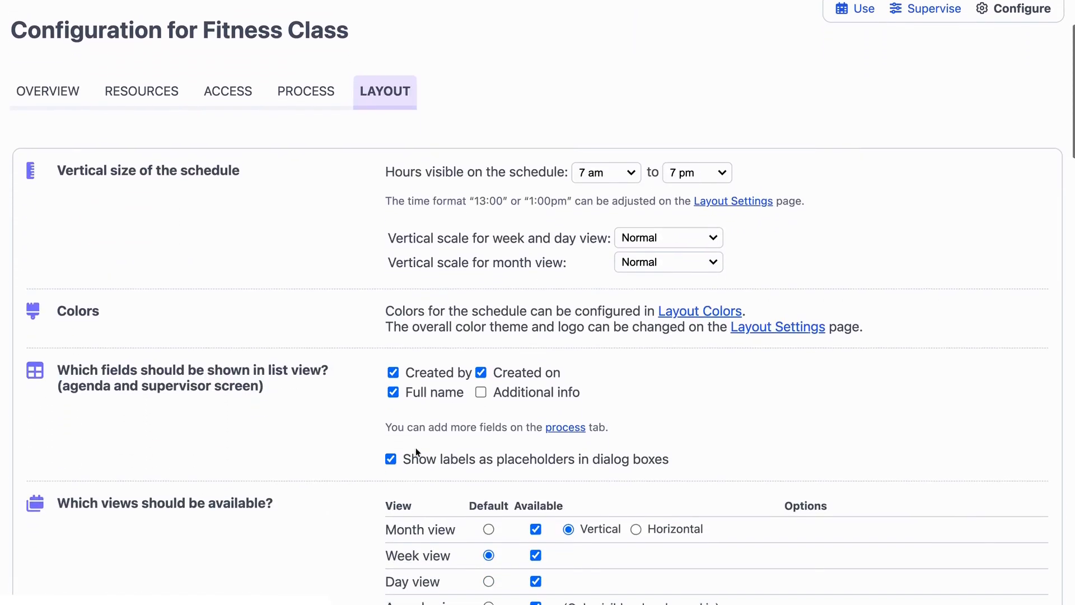
scroll(415, 448, "down", 6)
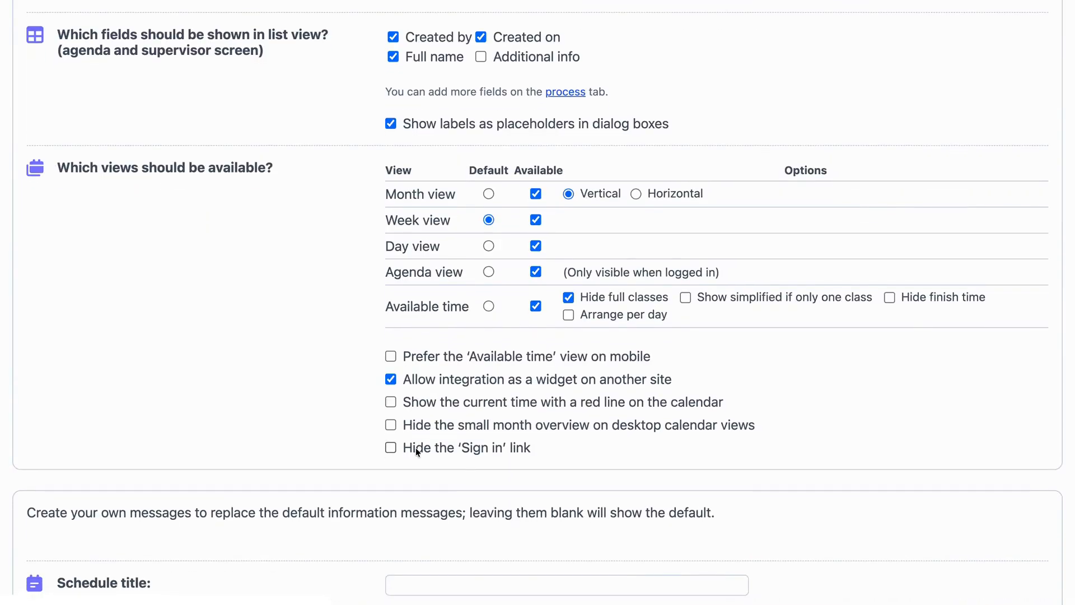
scroll(415, 448, "down", 9)
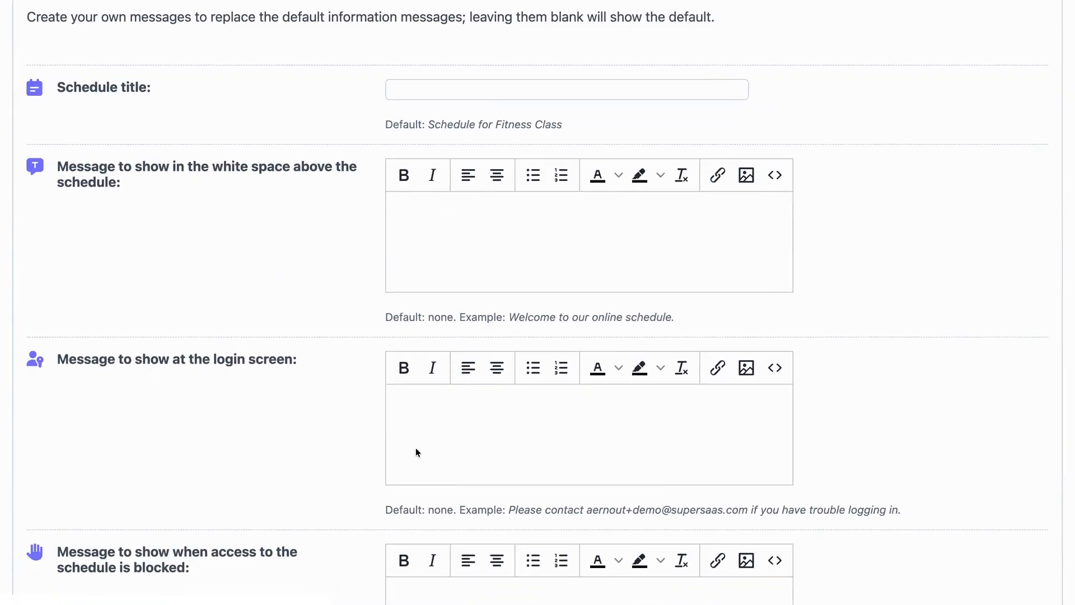
scroll(416, 452, "up", 13)
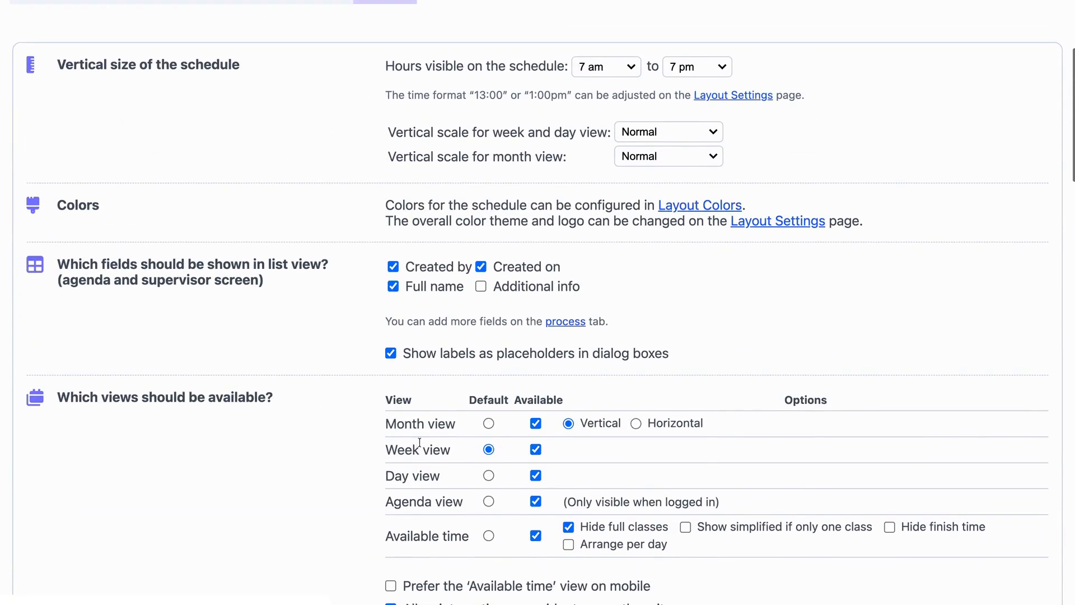
- Open the layout colors and try the blue and red calendar themes before applying the green one
left_click(703, 211)
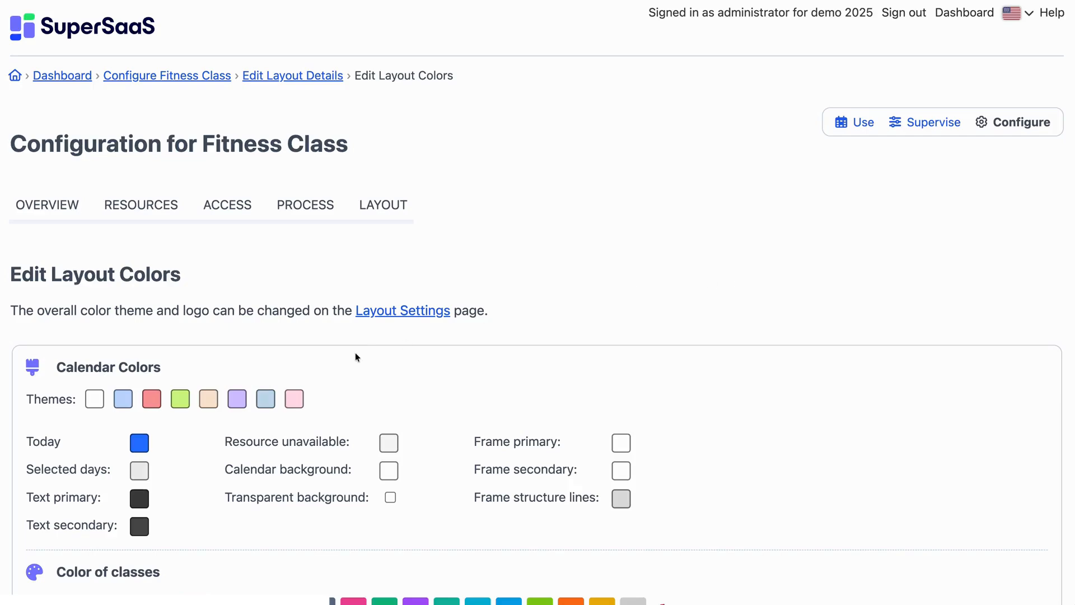
scroll(189, 401, "down", 6)
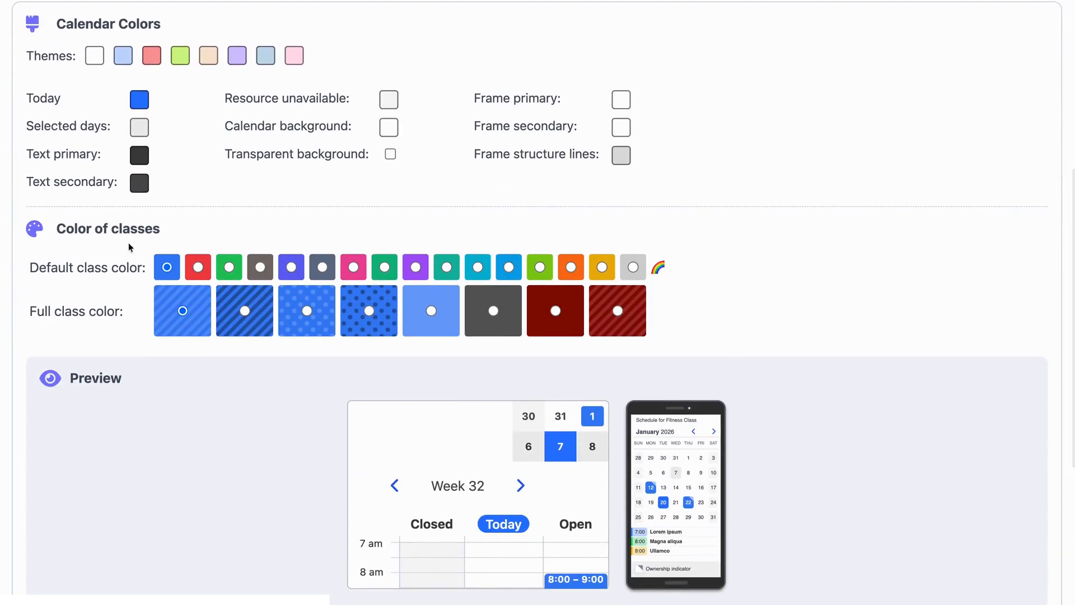
left_click(121, 56)
left_click(151, 57)
left_click(177, 58)
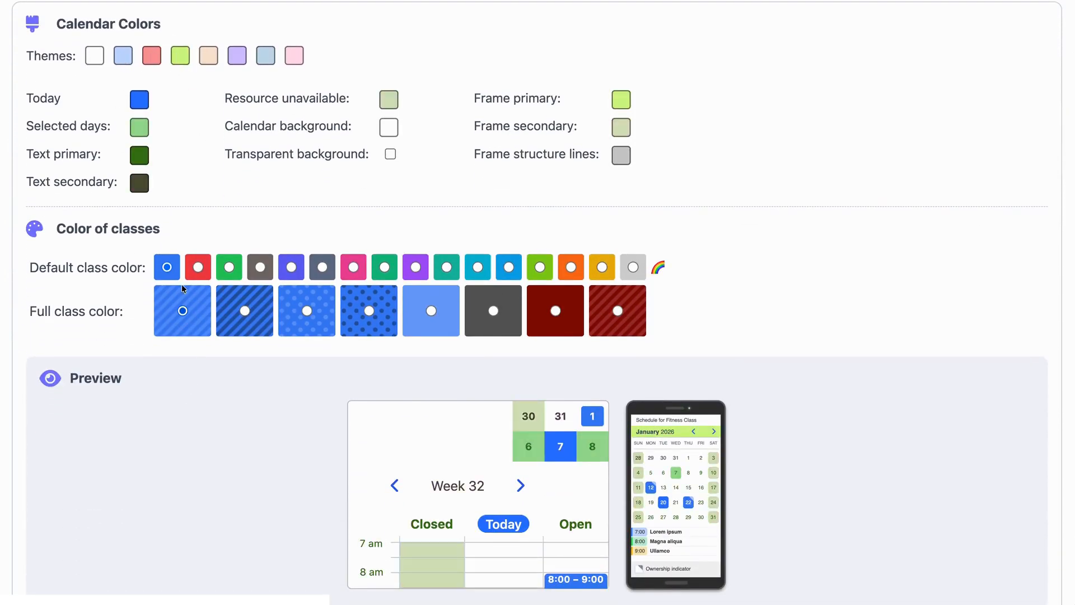
- Set the default class color to green and save the layout colors
left_click(198, 268)
left_click(224, 268)
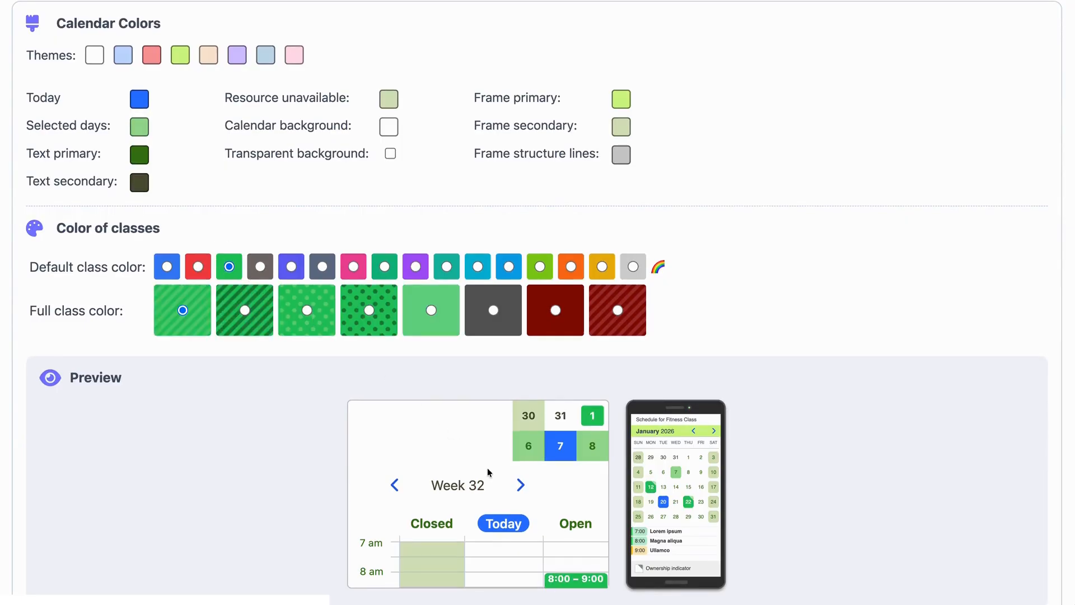
scroll(488, 470, "down", 5)
left_click(506, 481)
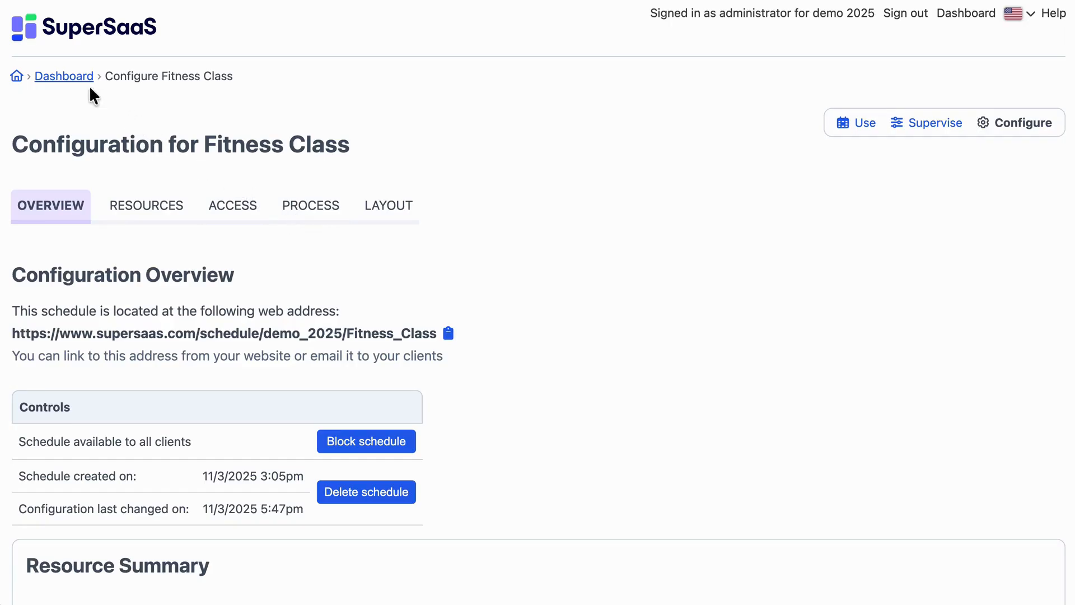
- Open the booking widget setup from the account's integrations and select Fitness Class as its schedule
left_click(63, 79)
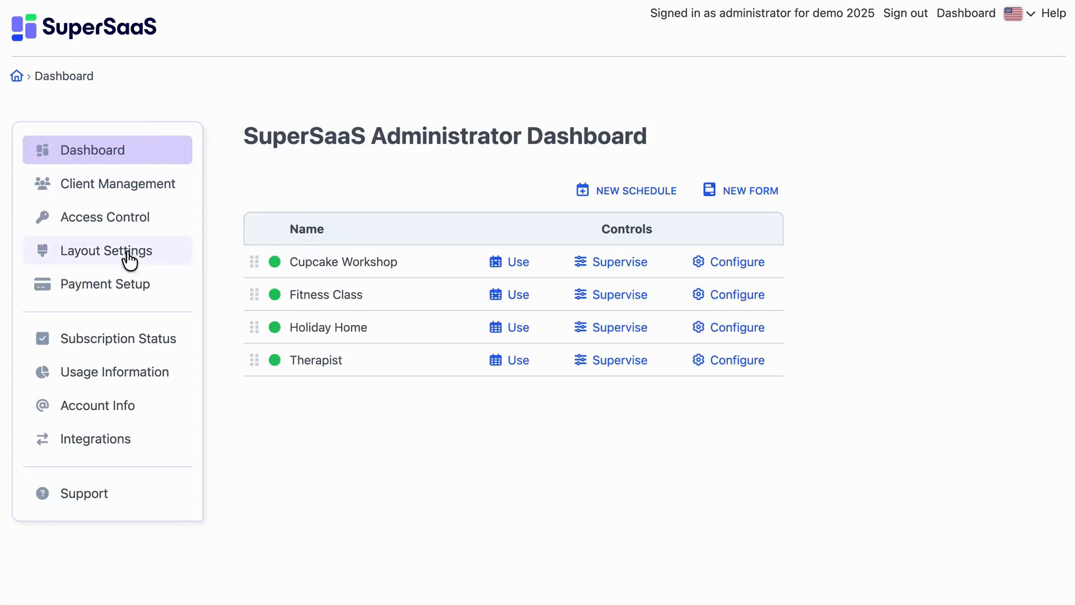
left_click(93, 442)
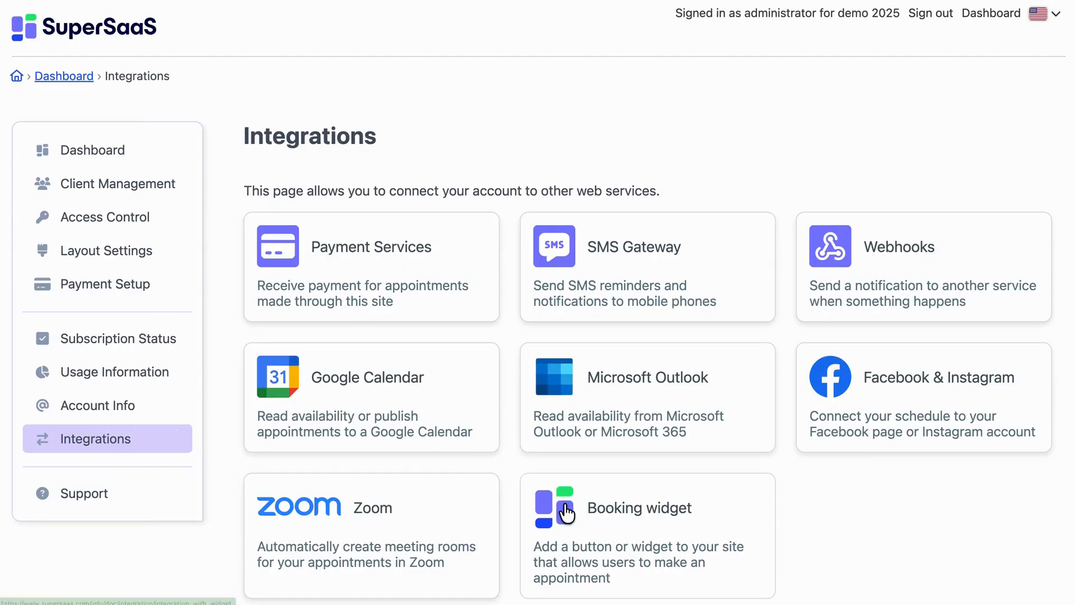
left_click(566, 512)
scroll(90, 482, "down", 7)
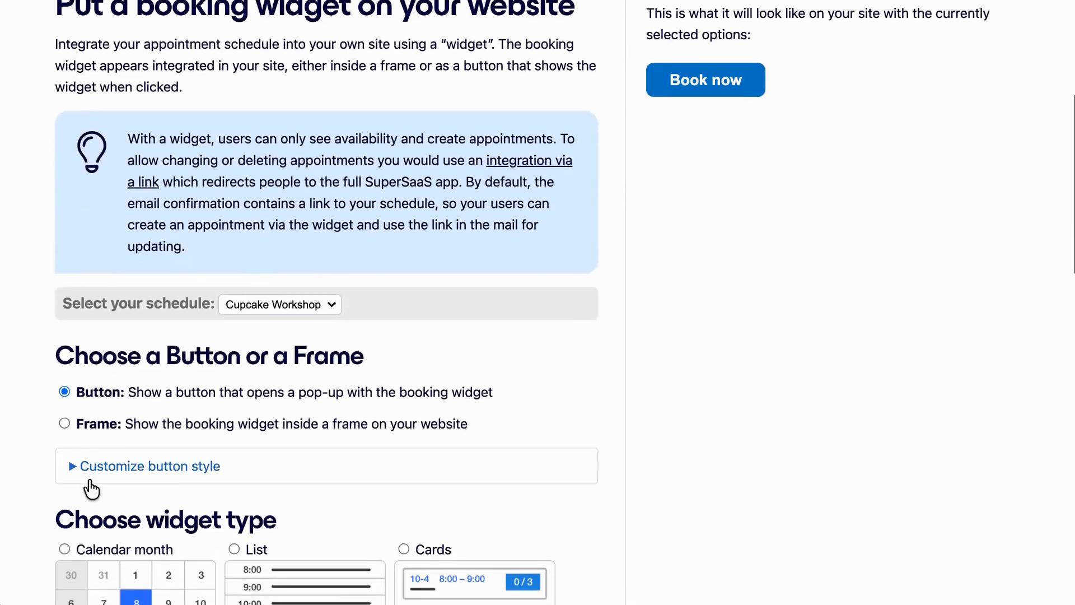
left_click(260, 197)
left_click(264, 217)
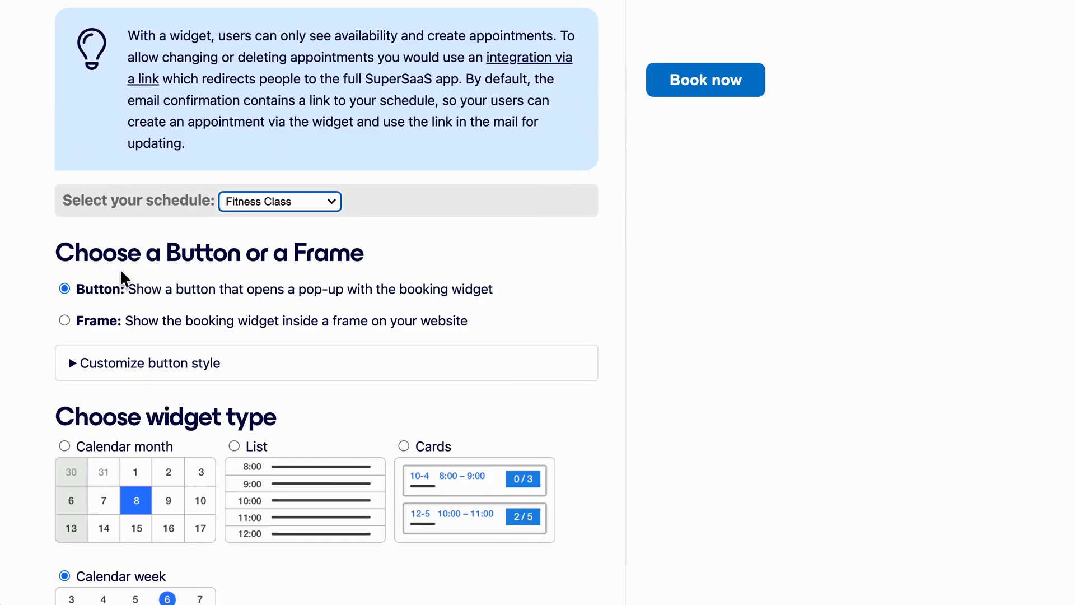
- Set the booking widget to Frame and preview the Calendar month, List and Cards types before choosing Calendar week
left_click(64, 320)
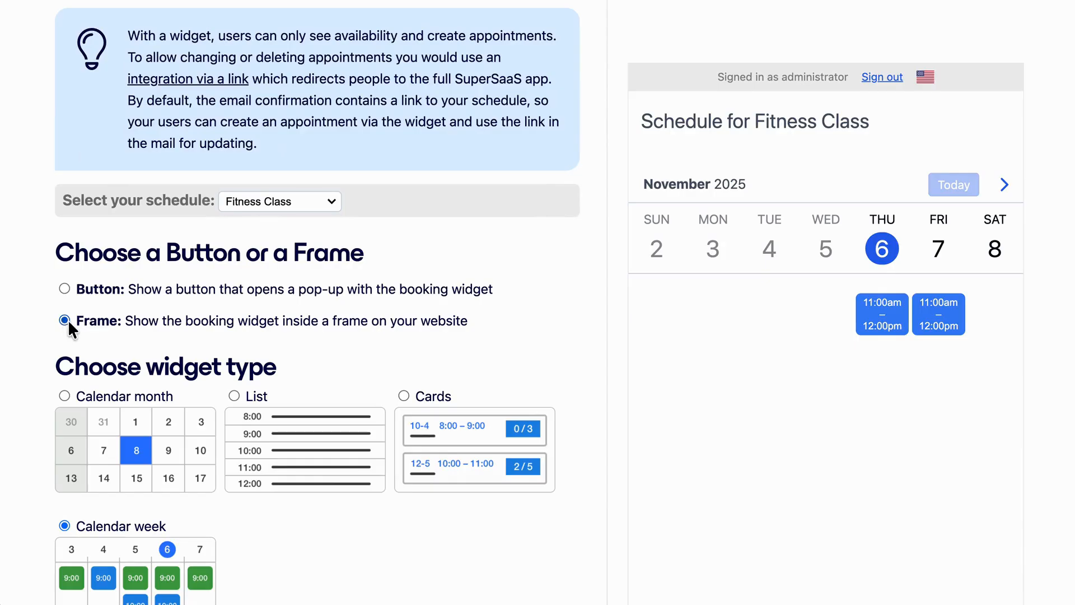
left_click(89, 395)
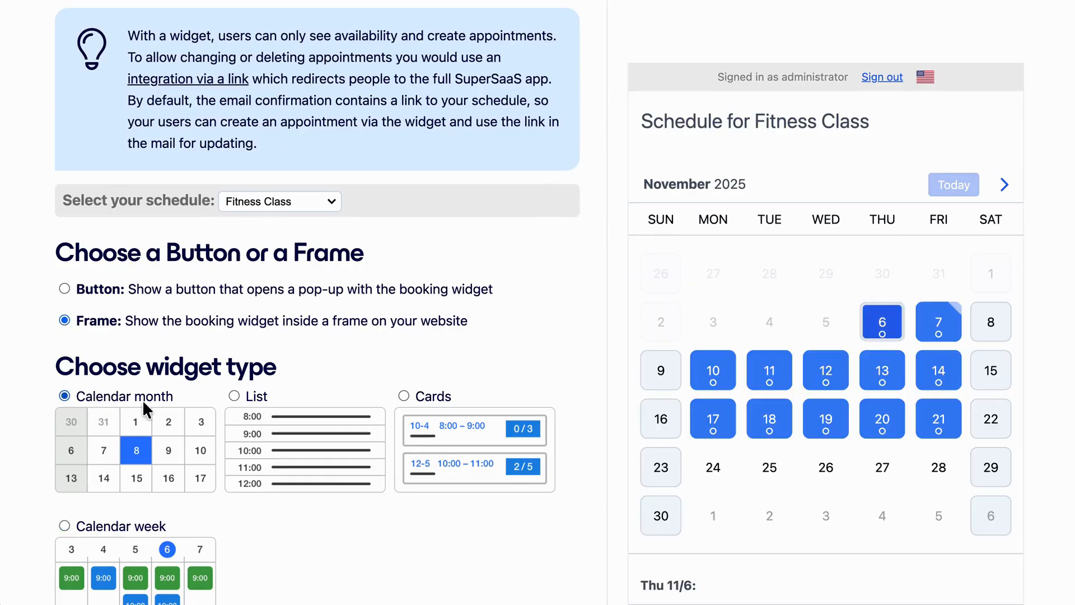
left_click(241, 398)
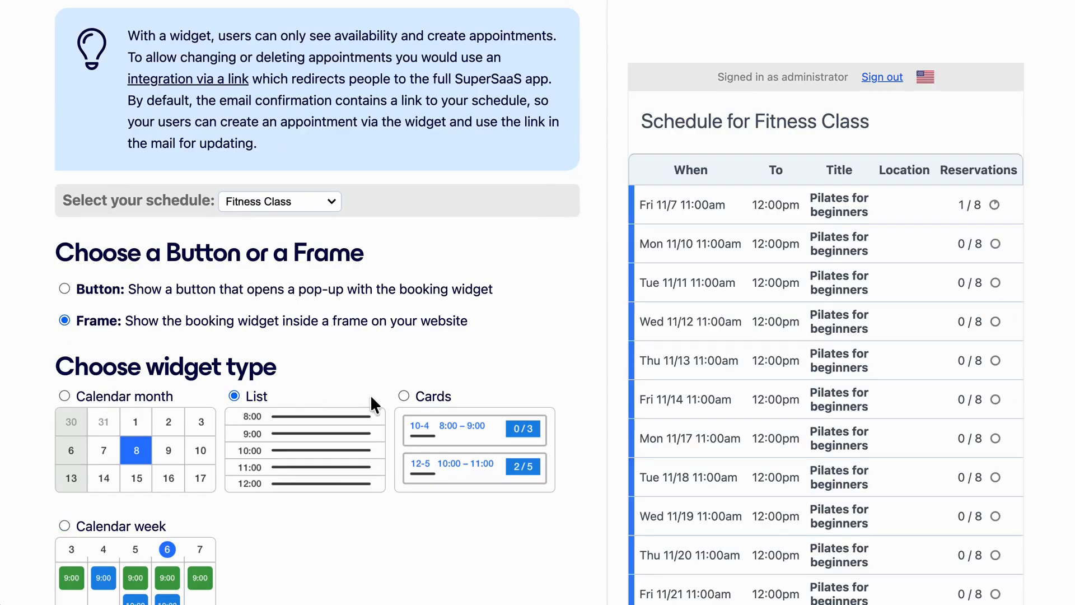
left_click(403, 395)
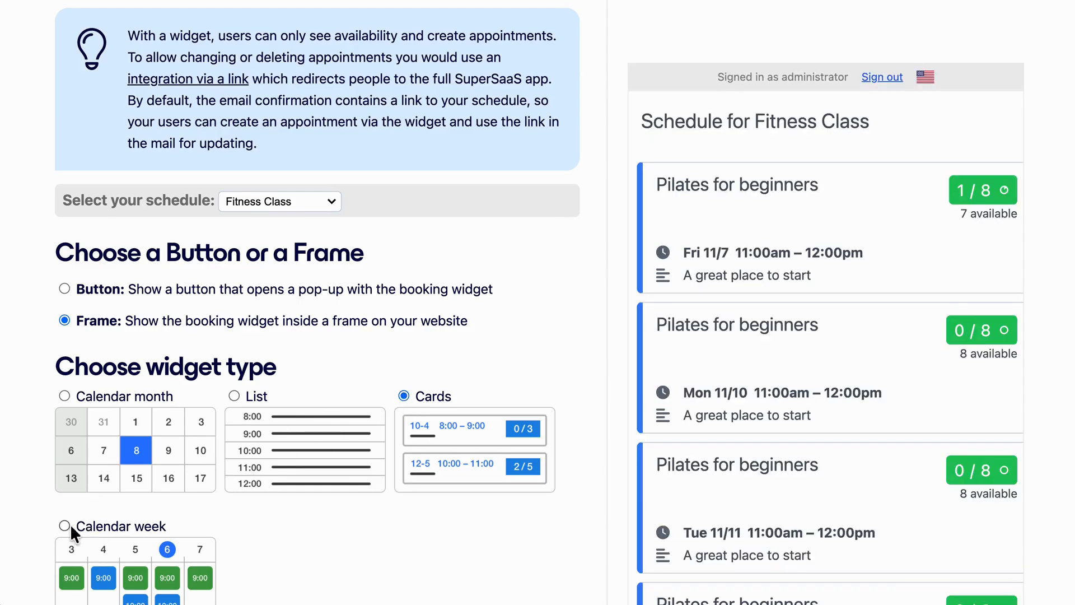
left_click(66, 526)
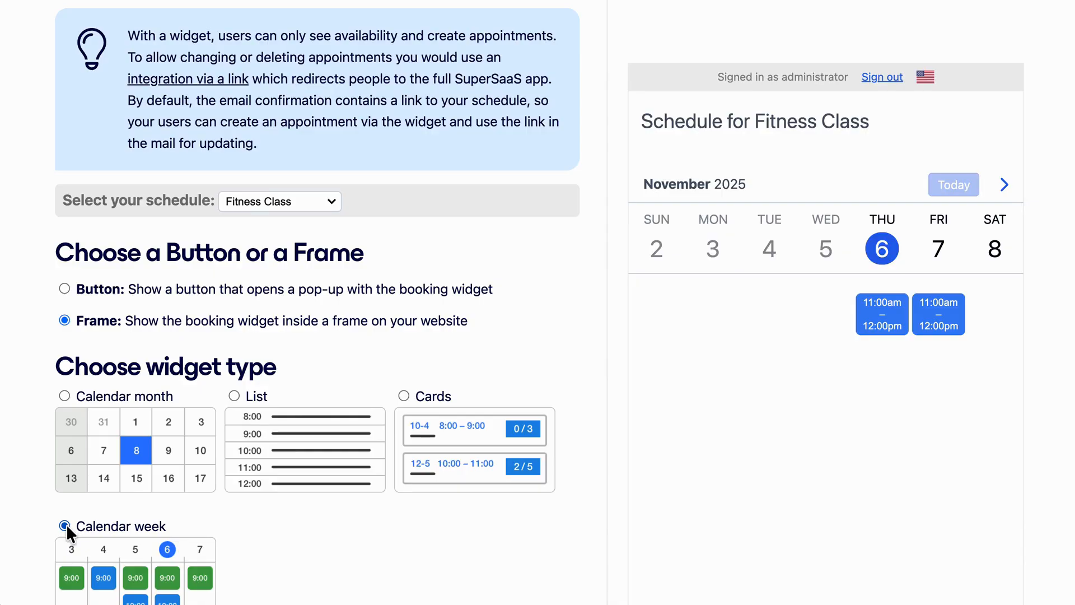
scroll(66, 526, "down", 6)
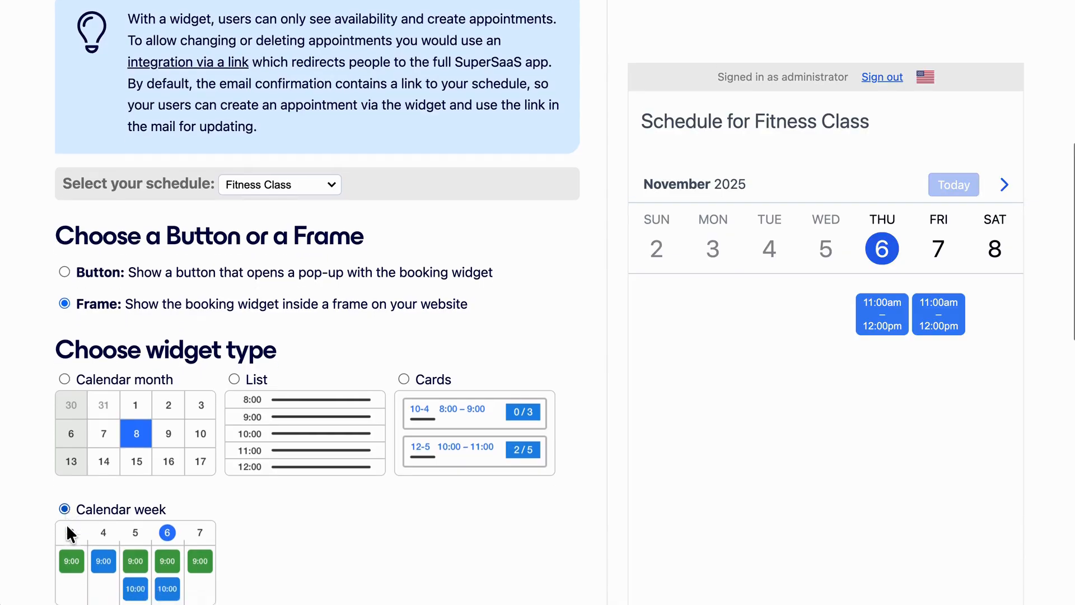
scroll(67, 532, "down", 8)
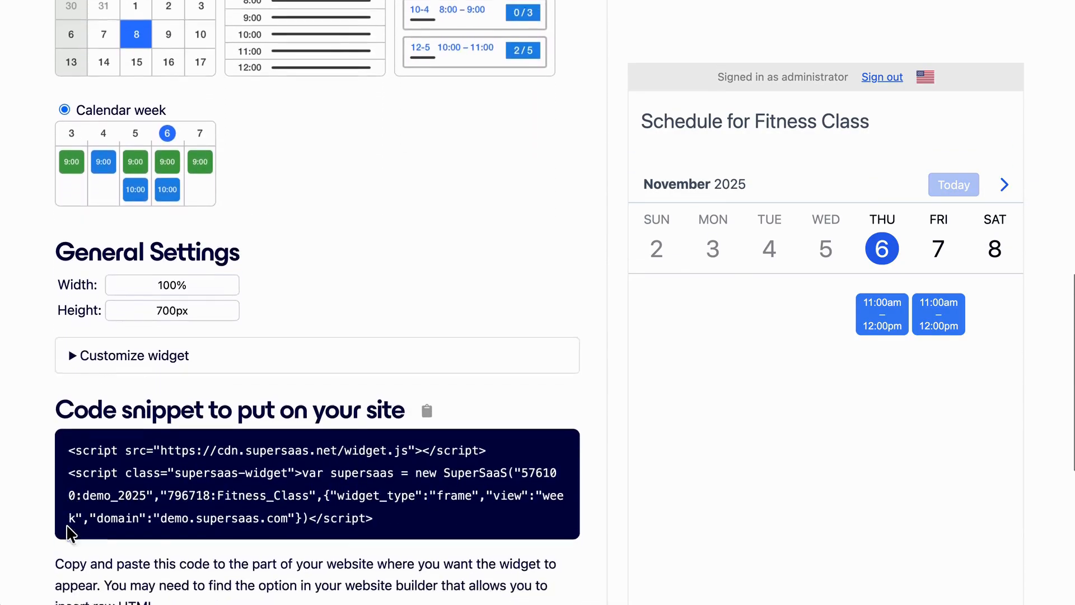